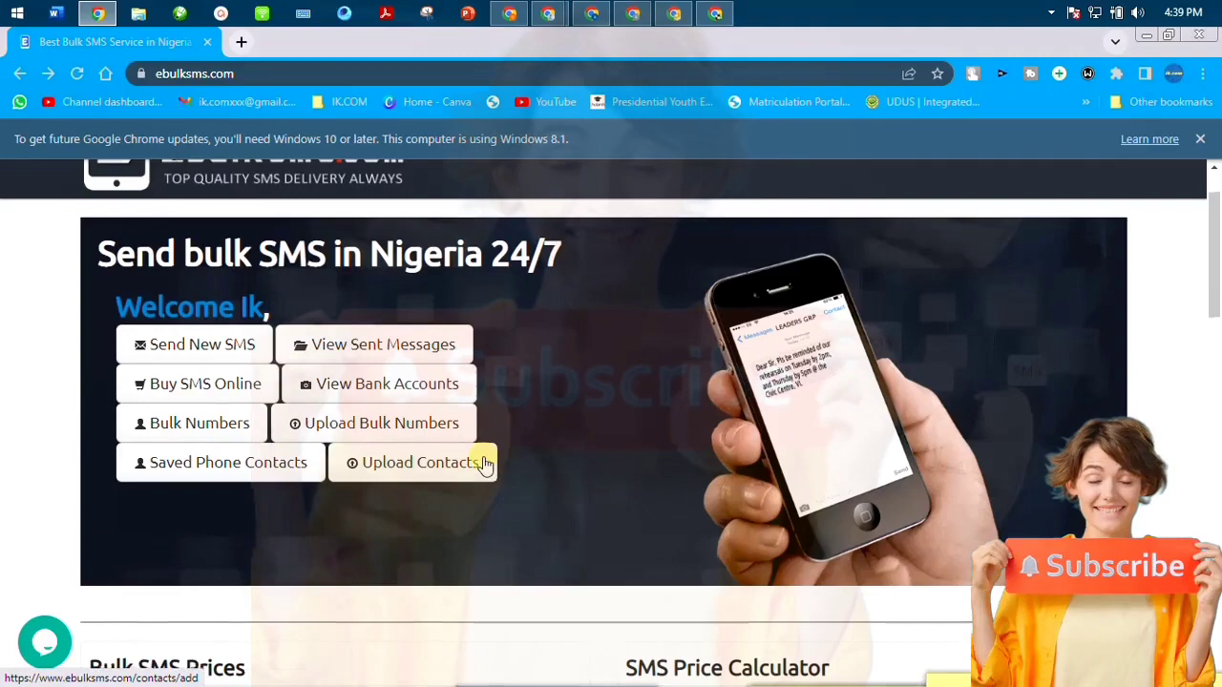
- Search YouTube for the channel, open the creator's channel page and show its Videos tab
{"action": "scroll", "coordinate": [485, 460], "scroll_direction": "down", "scroll_amount": 3}
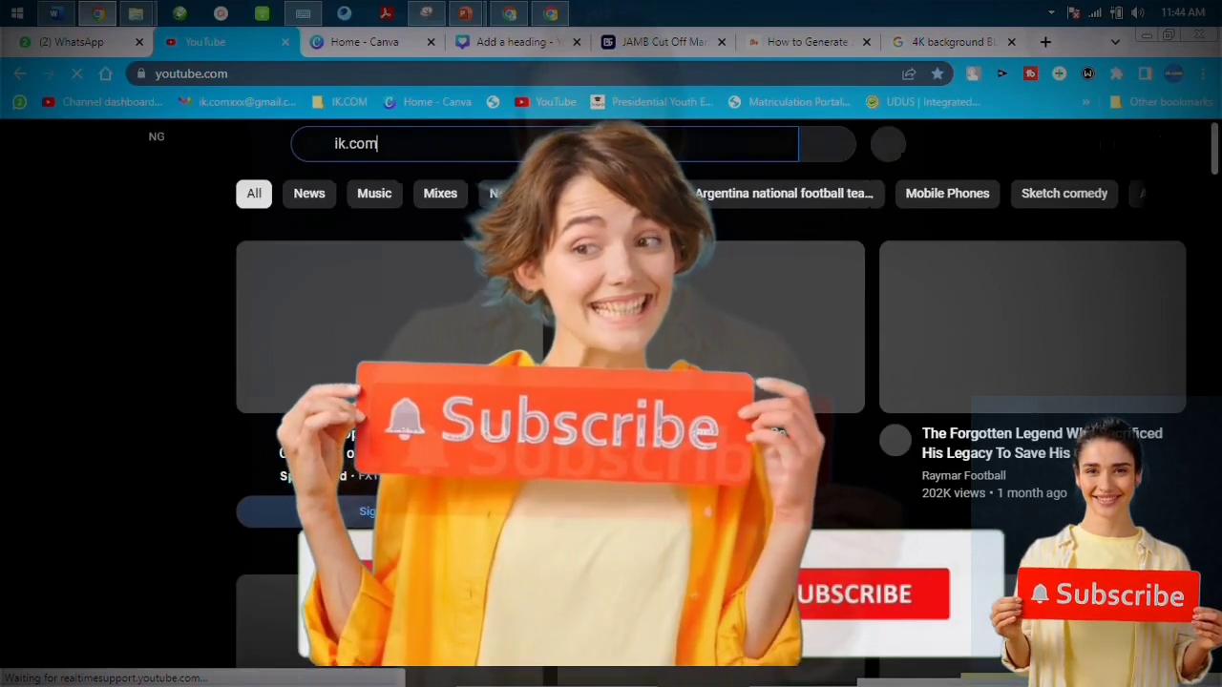
{"action": "key", "text": "Return"}
{"action": "left_click", "coordinate": [375, 368]}
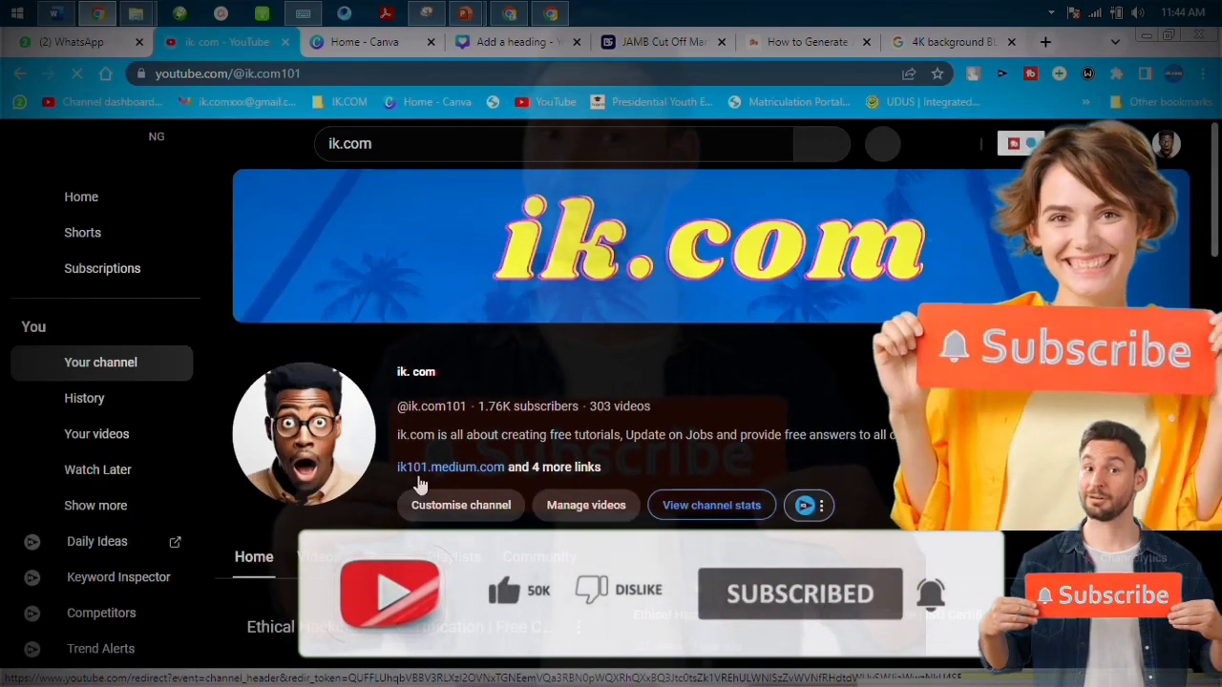
{"action": "left_click", "coordinate": [324, 557]}
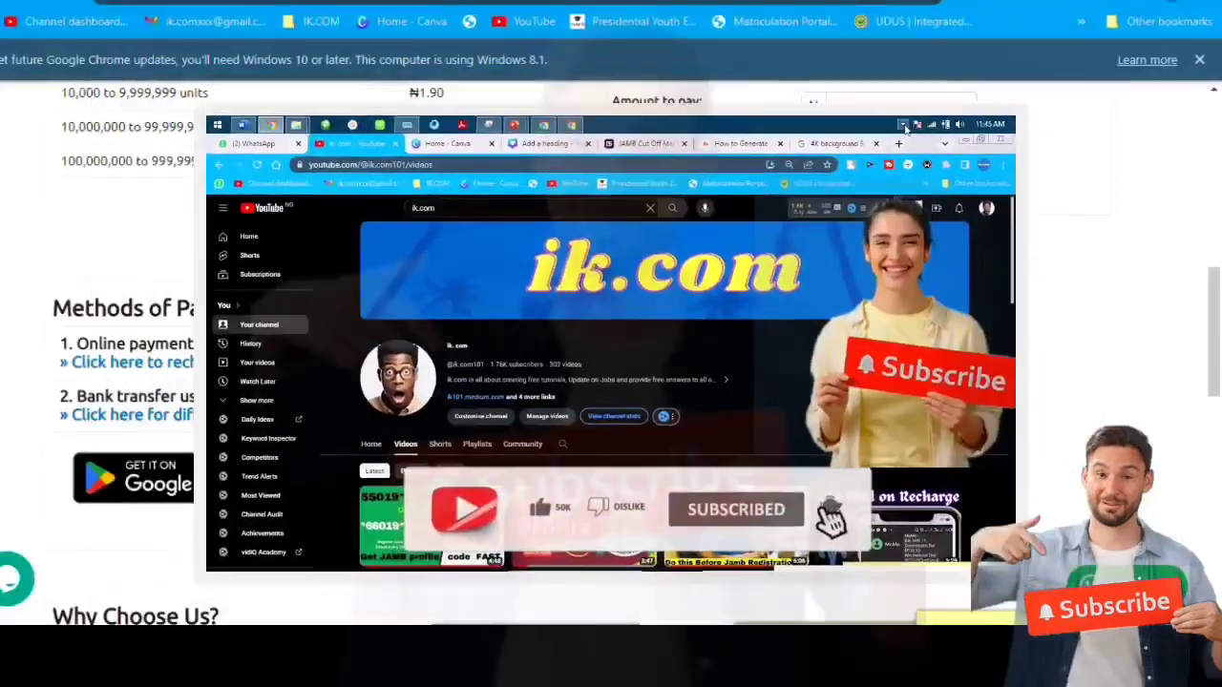
{"action": "scroll", "coordinate": [829, 410], "scroll_direction": "up", "scroll_amount": 10}
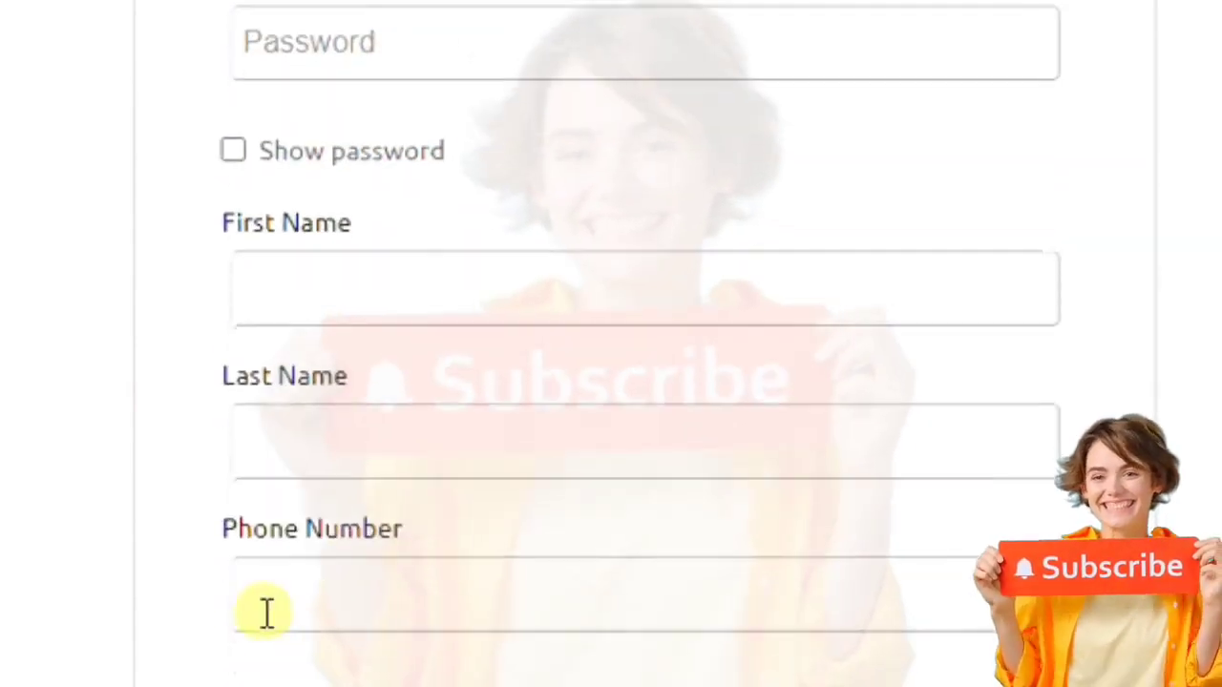
- Look over the signup form's phone number field, then go to the Compose & Send SMS page
{"action": "left_click", "coordinate": [420, 495]}
{"action": "scroll", "coordinate": [439, 597], "scroll_direction": "down", "scroll_amount": 2}
{"action": "left_click", "coordinate": [472, 583]}
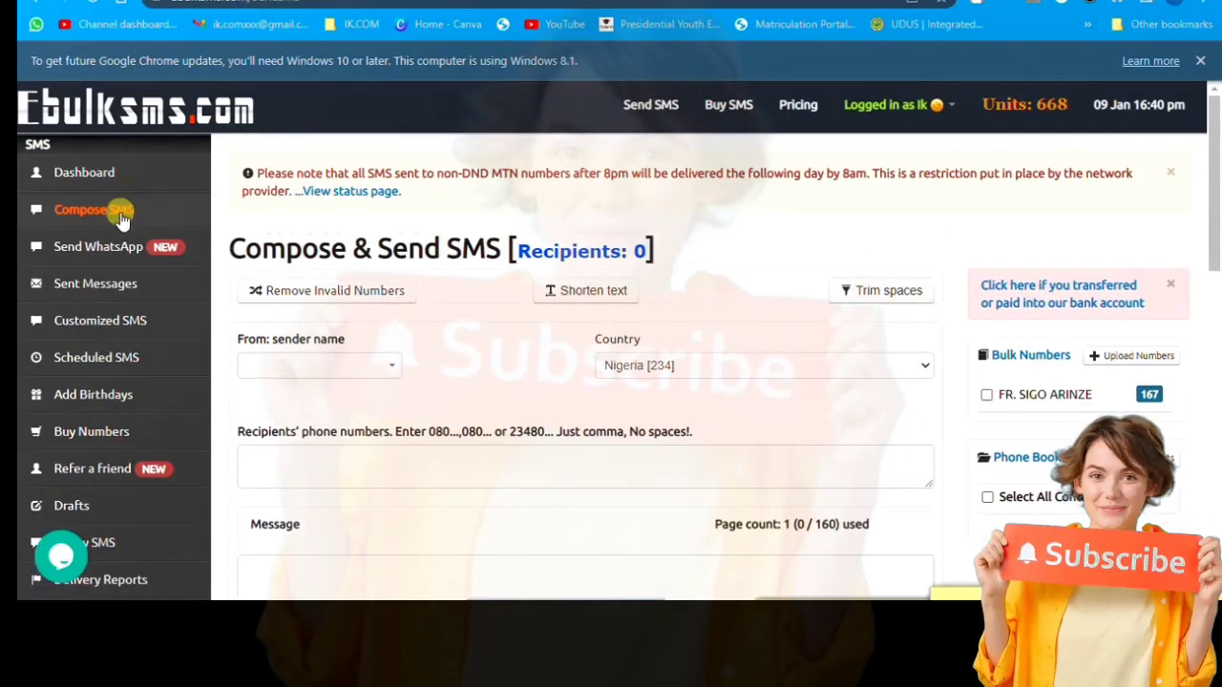
{"action": "left_click", "coordinate": [119, 217]}
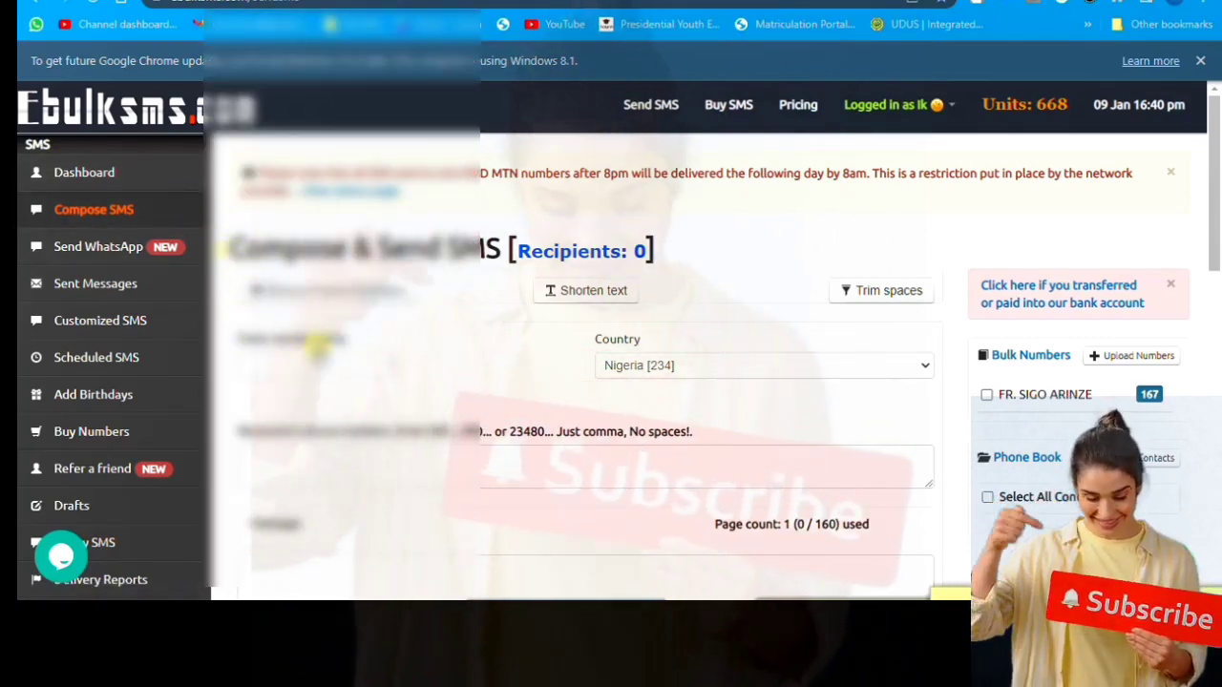
{"action": "scroll", "coordinate": [610, 334], "scroll_direction": "down", "scroll_amount": 1}
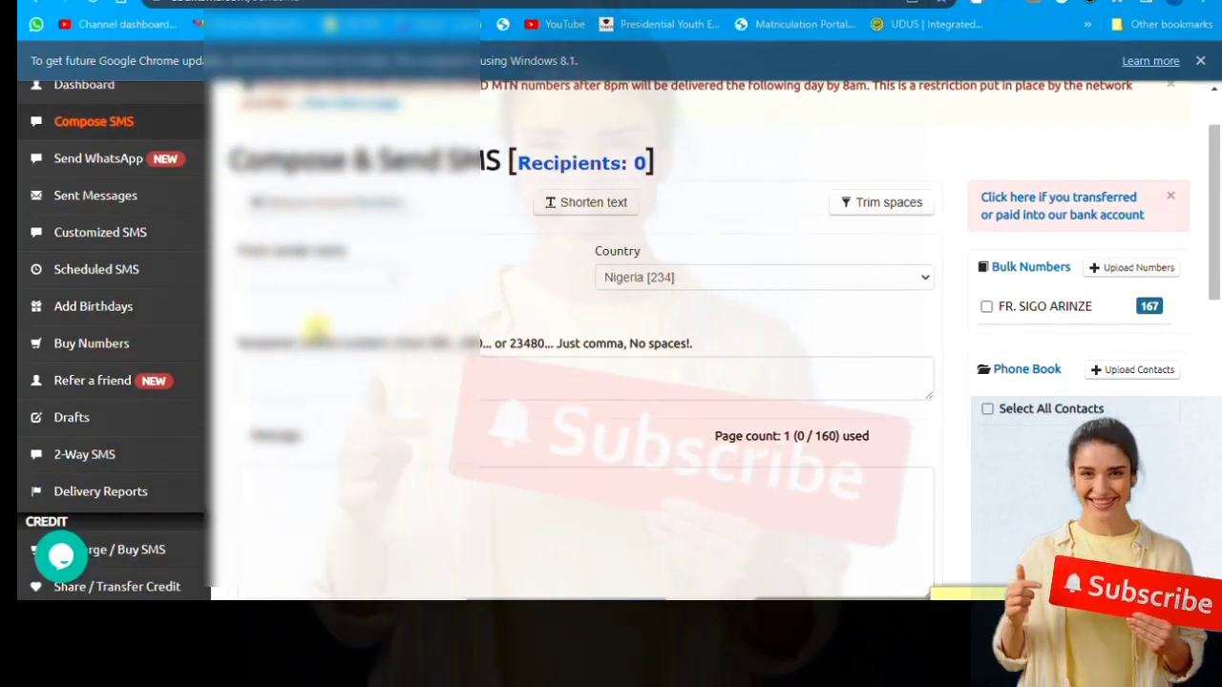
{"action": "scroll", "coordinate": [172, 291], "scroll_direction": "up", "scroll_amount": 1}
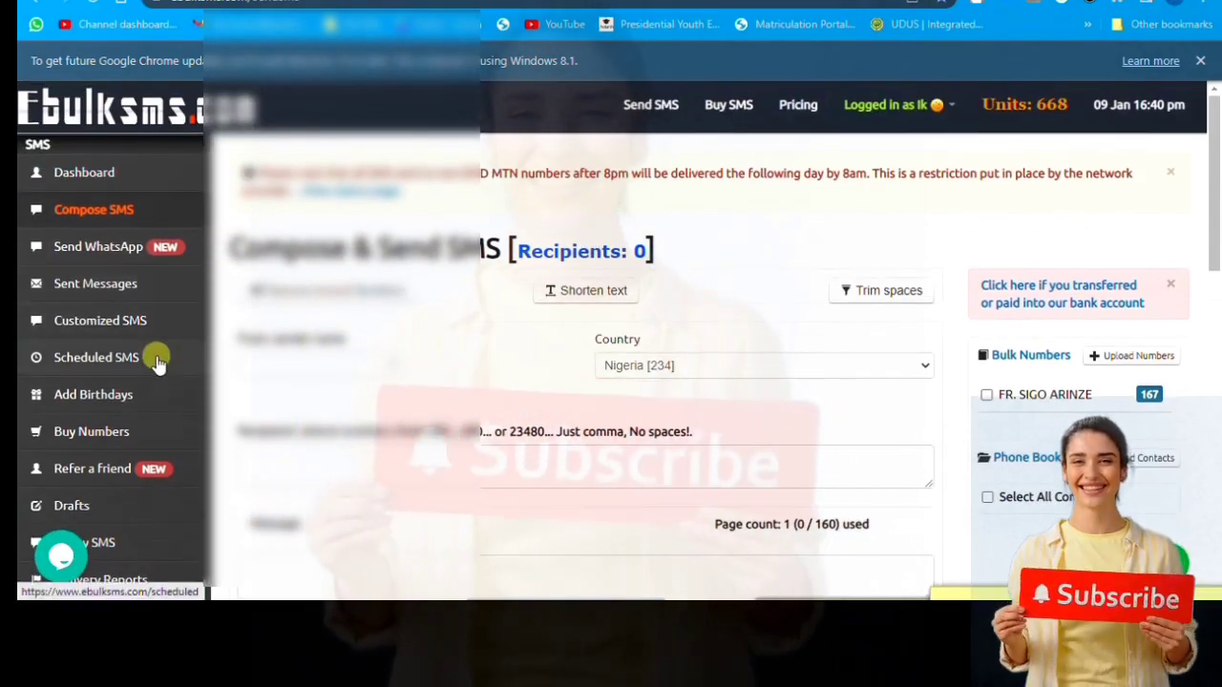
{"action": "scroll", "coordinate": [157, 357], "scroll_direction": "down", "scroll_amount": 1}
{"action": "scroll", "coordinate": [148, 382], "scroll_direction": "down", "scroll_amount": 1}
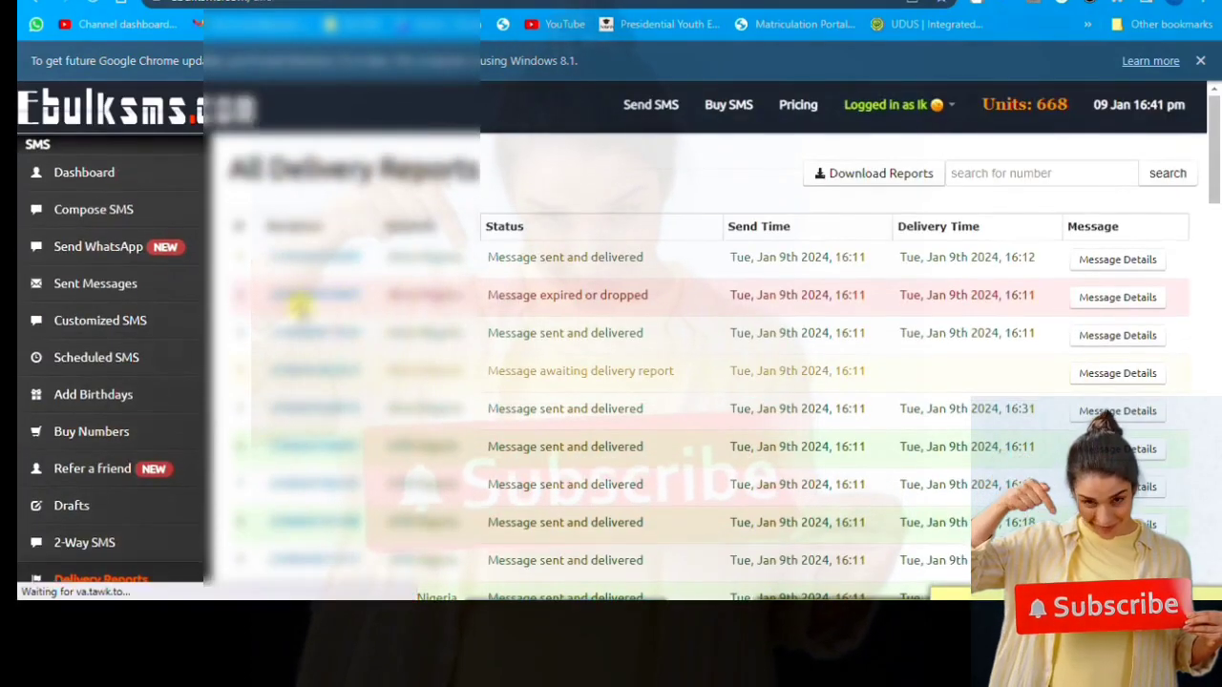
- Scroll the Delivery Reports table and load its next page of sent-message statuses
{"action": "left_click_drag", "start_coordinate": [1217, 148], "coordinate": [1217, 535]}
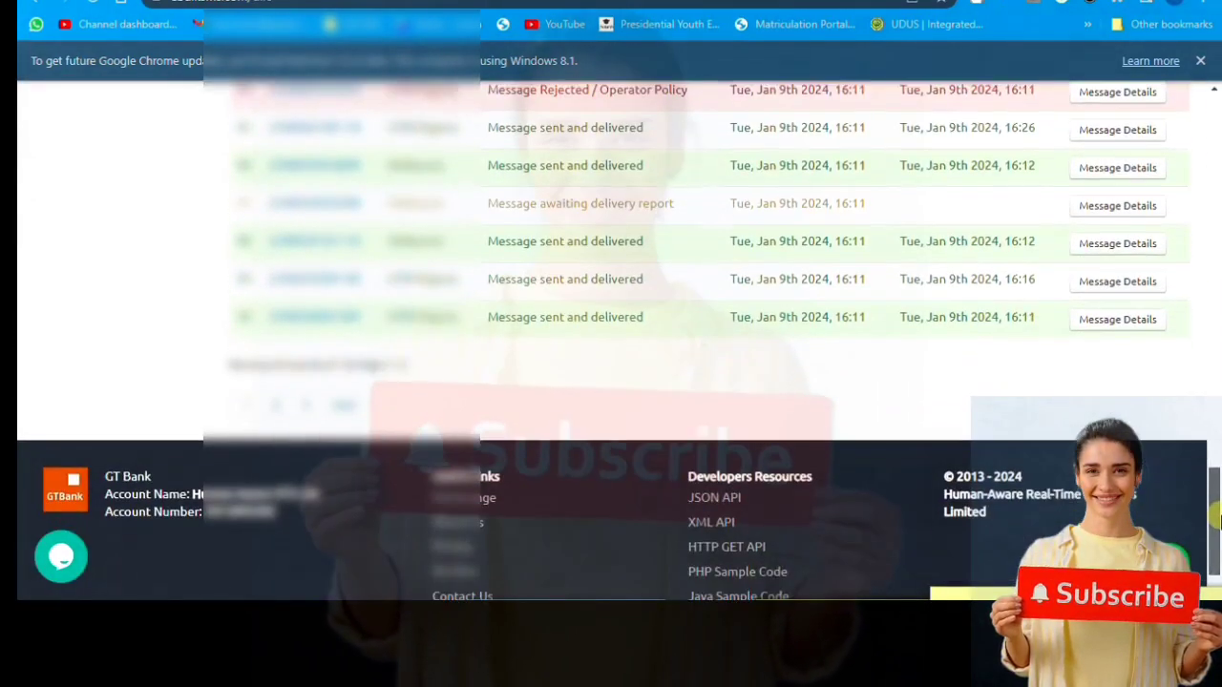
{"action": "scroll", "coordinate": [286, 412], "scroll_direction": "up", "scroll_amount": 15}
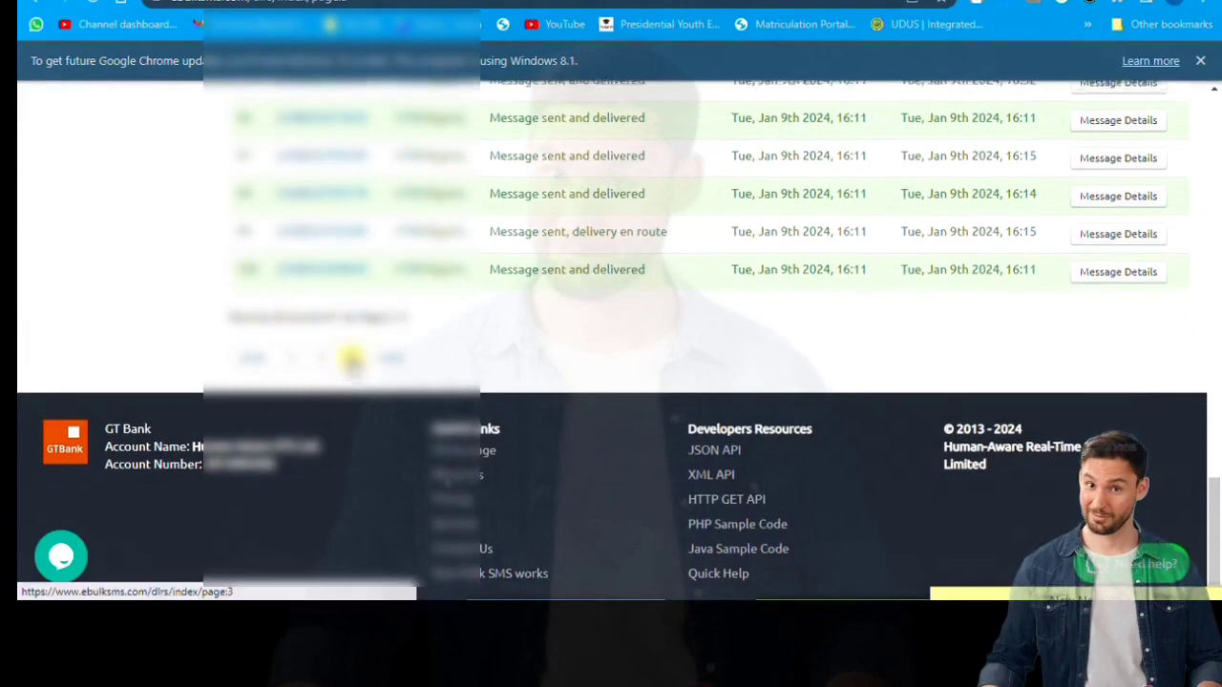
{"action": "left_click", "coordinate": [351, 355]}
{"action": "scroll", "coordinate": [445, 336], "scroll_direction": "down", "scroll_amount": 4}
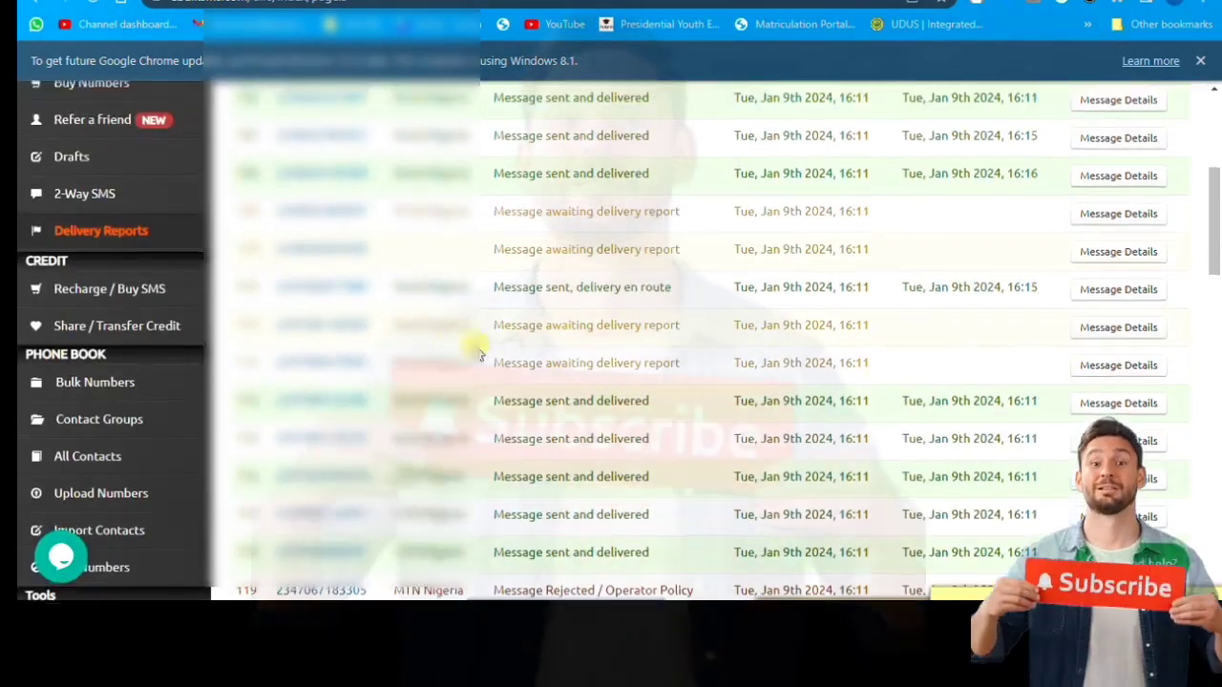
{"action": "scroll", "coordinate": [468, 341], "scroll_direction": "up", "scroll_amount": 4}
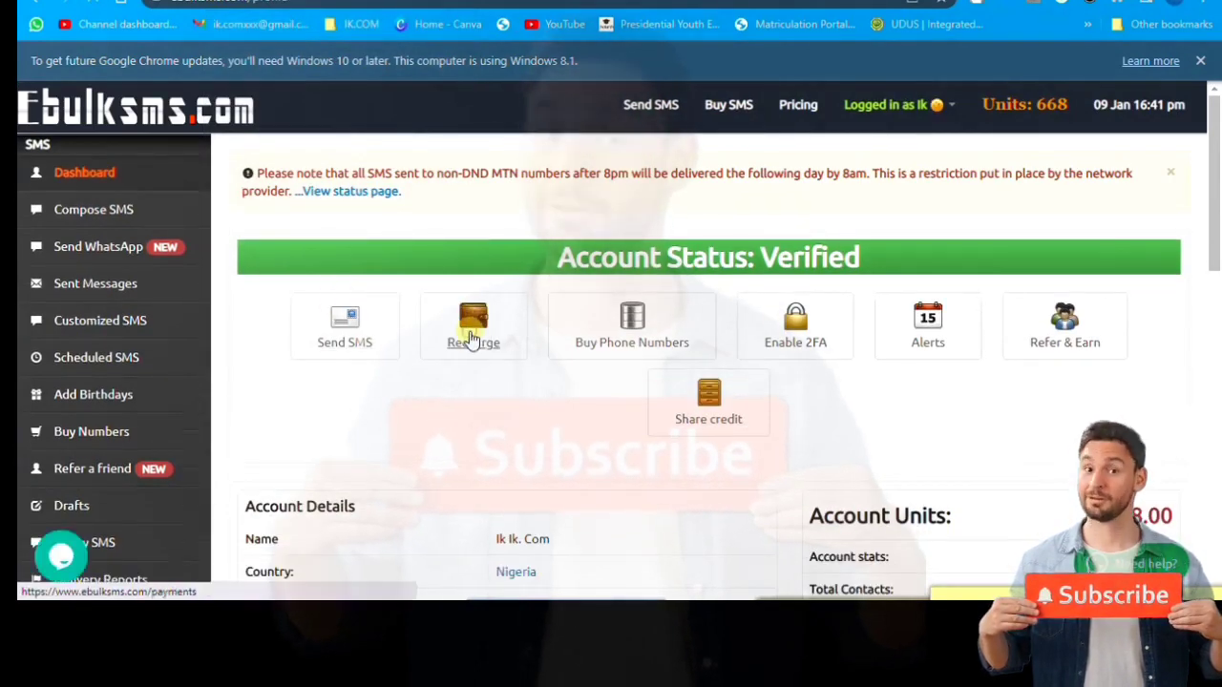
{"action": "left_click", "coordinate": [471, 339]}
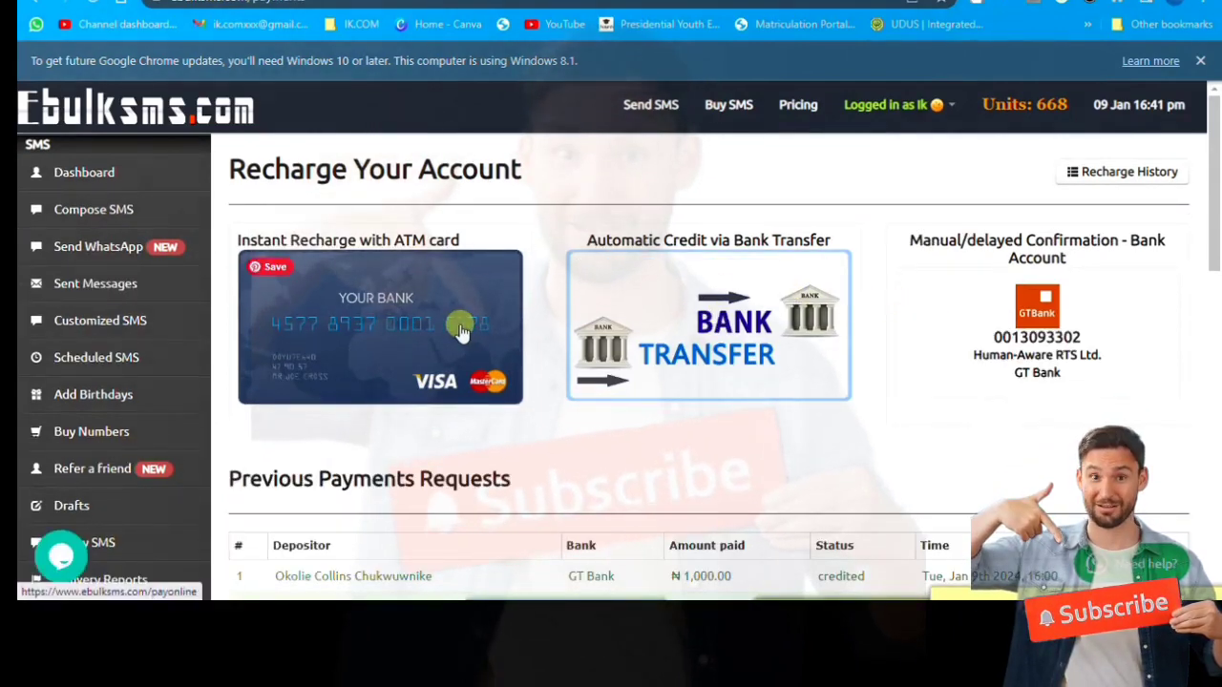
{"action": "scroll", "coordinate": [1056, 322], "scroll_direction": "down", "scroll_amount": 2}
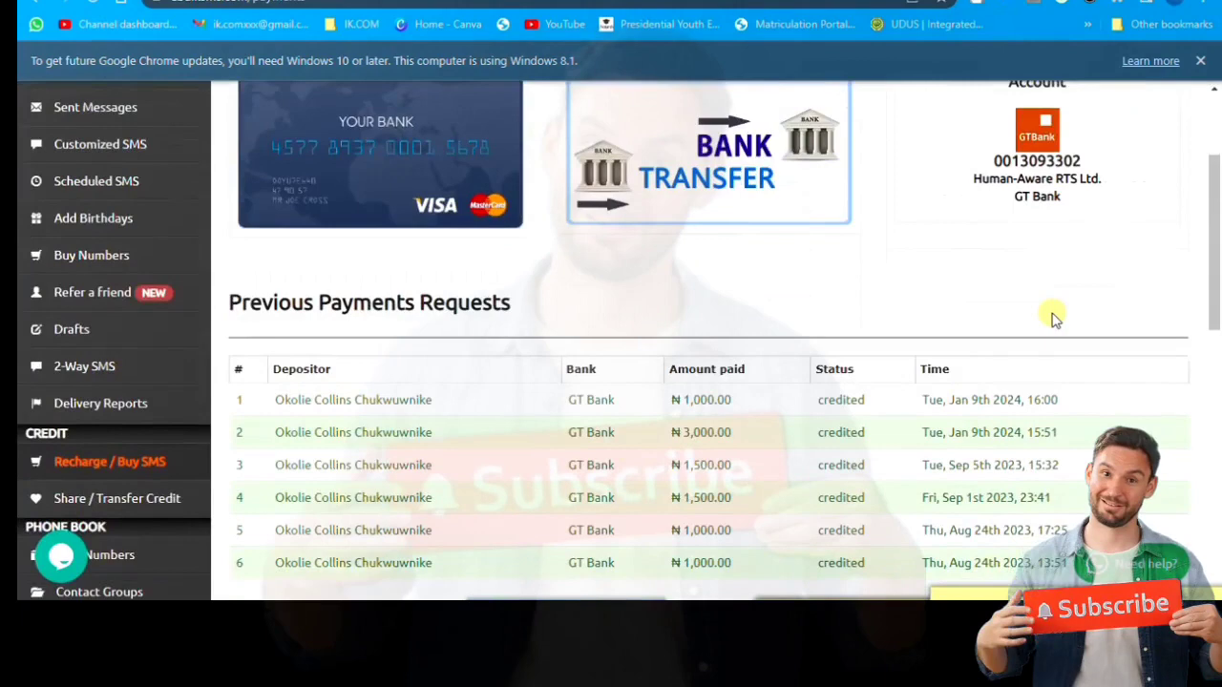
{"action": "scroll", "coordinate": [1050, 321], "scroll_direction": "down", "scroll_amount": 2}
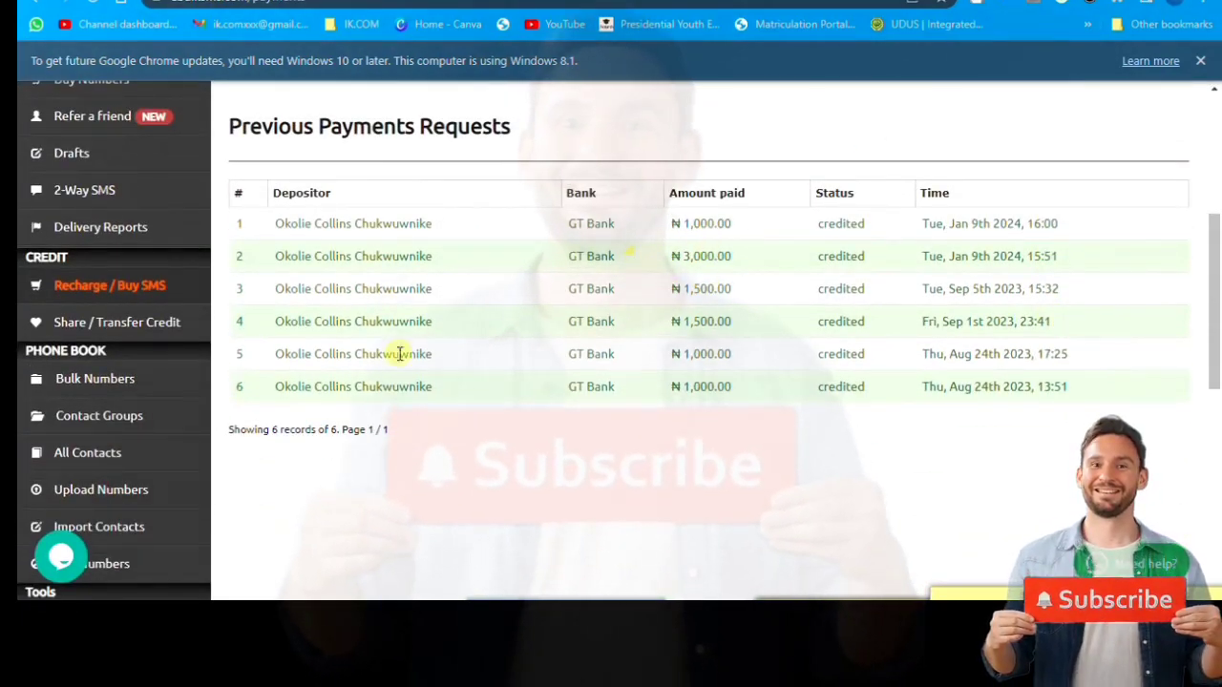
{"action": "scroll", "coordinate": [210, 315], "scroll_direction": "up", "scroll_amount": 5}
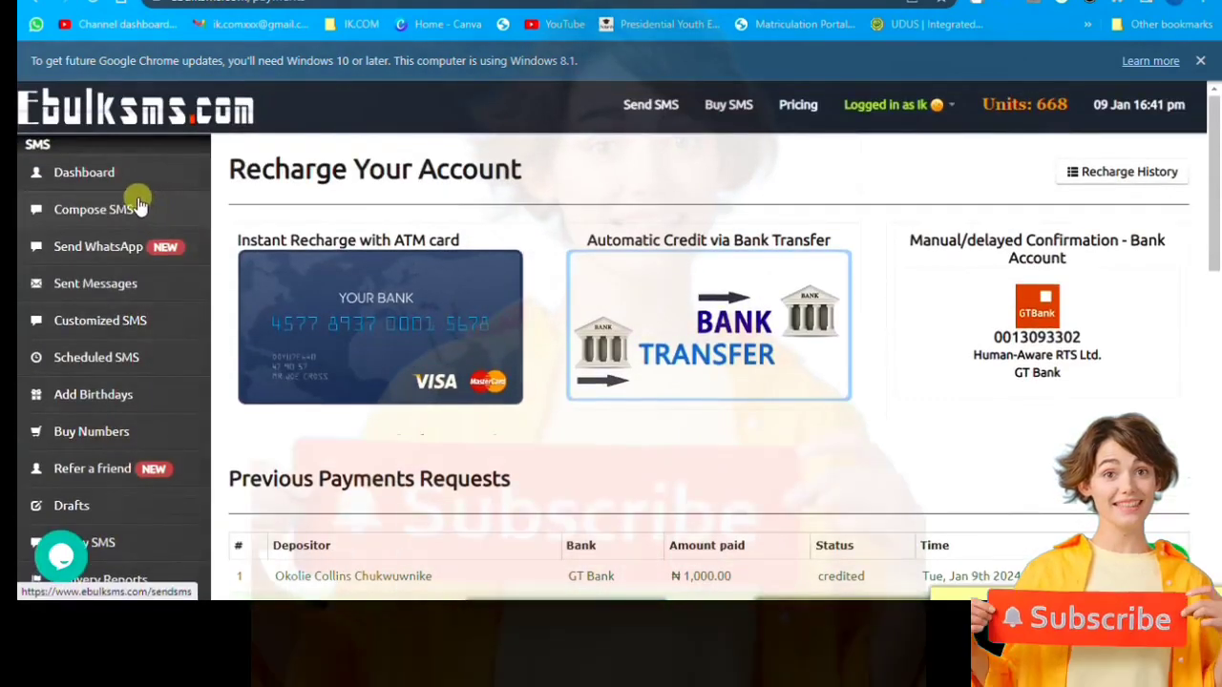
{"action": "left_click", "coordinate": [124, 178]}
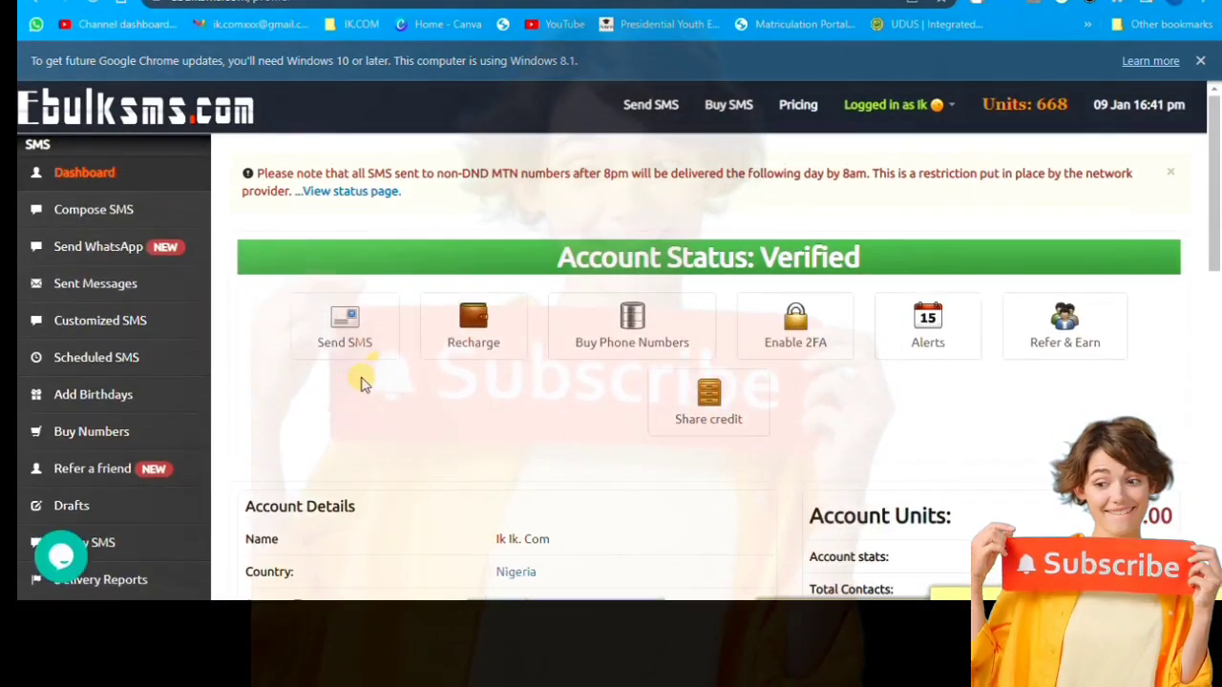
{"action": "scroll", "coordinate": [354, 372], "scroll_direction": "down", "scroll_amount": 1}
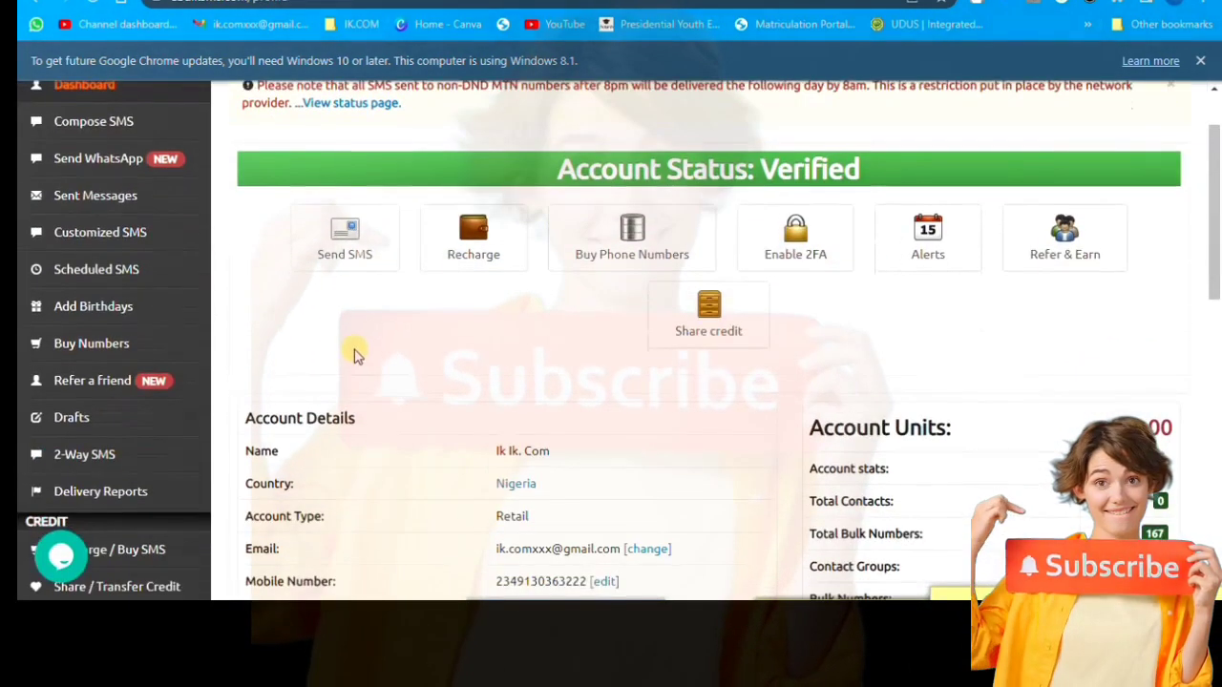
{"action": "left_click", "coordinate": [620, 256]}
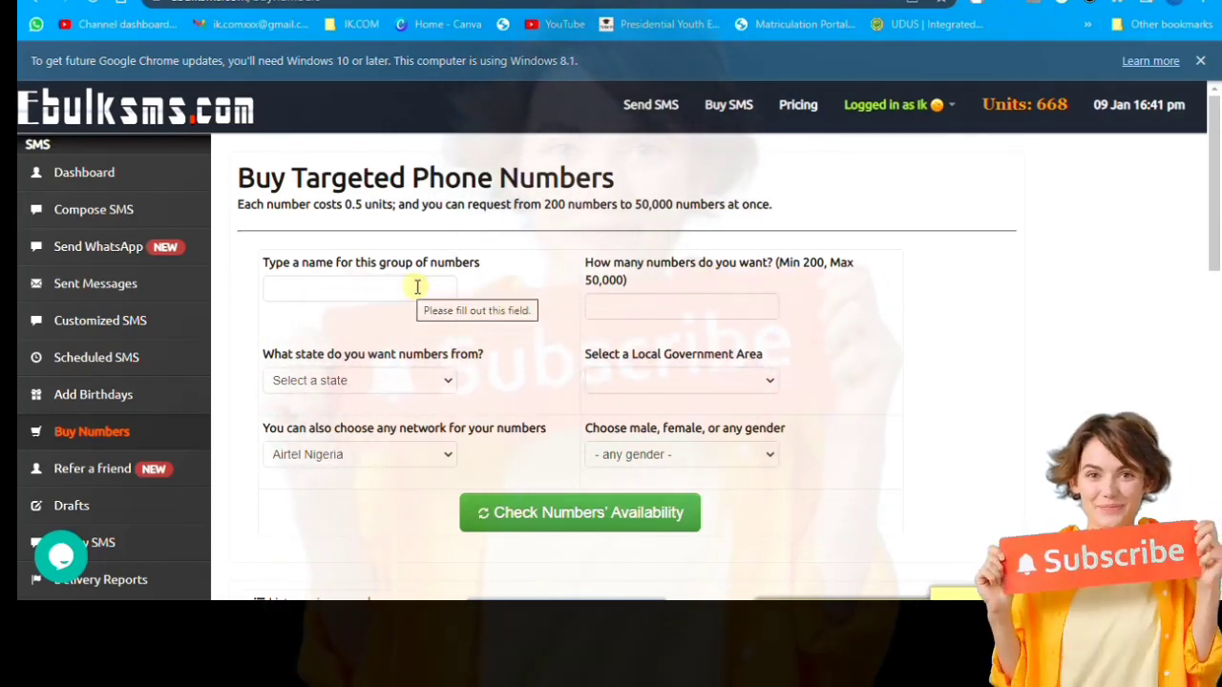
{"action": "scroll", "coordinate": [432, 289], "scroll_direction": "down", "scroll_amount": 1}
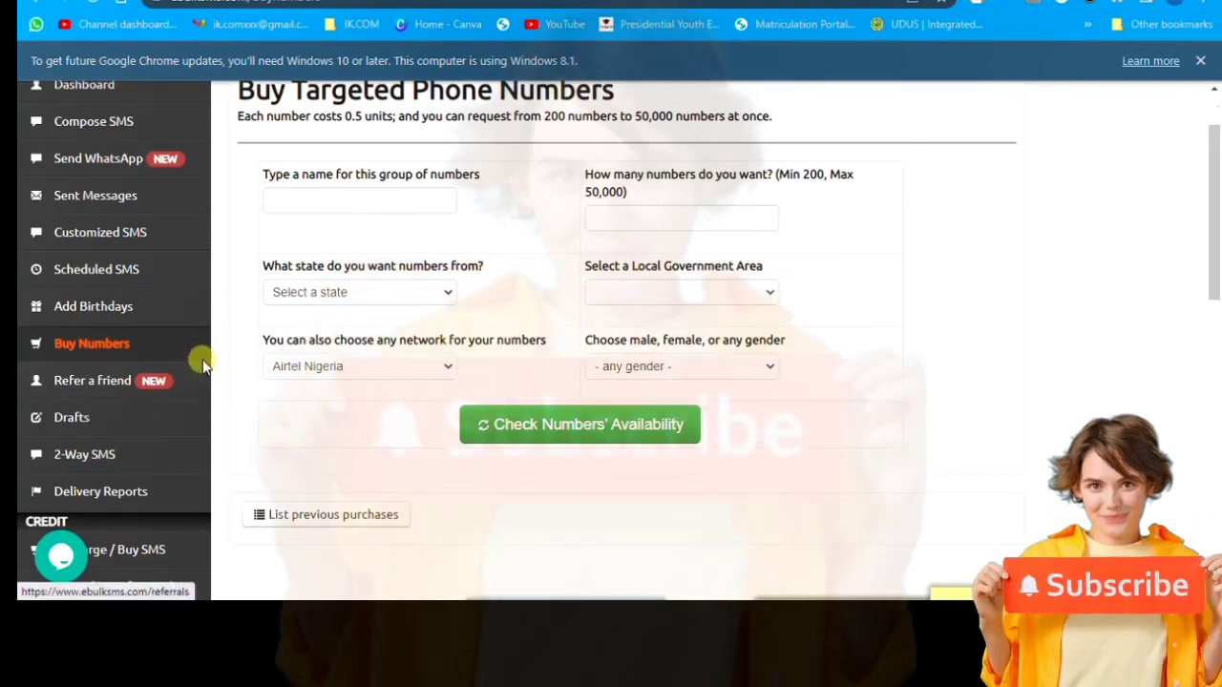
{"action": "scroll", "coordinate": [199, 357], "scroll_direction": "up", "scroll_amount": 1}
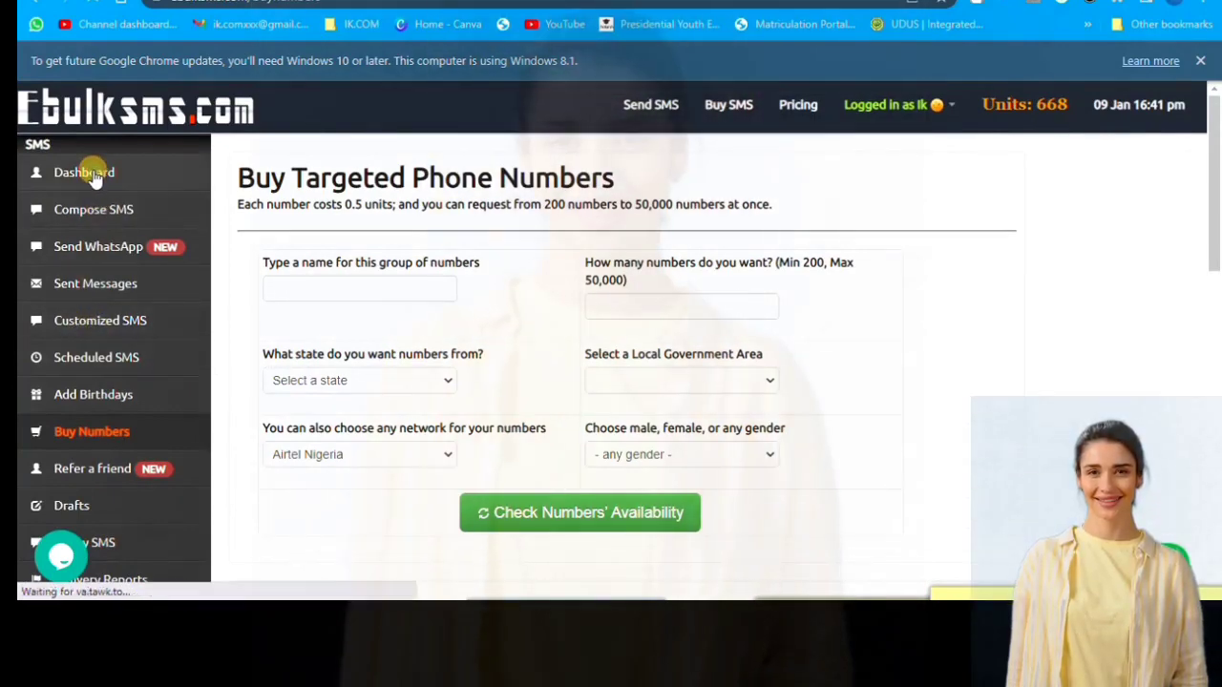
{"action": "left_click", "coordinate": [93, 173]}
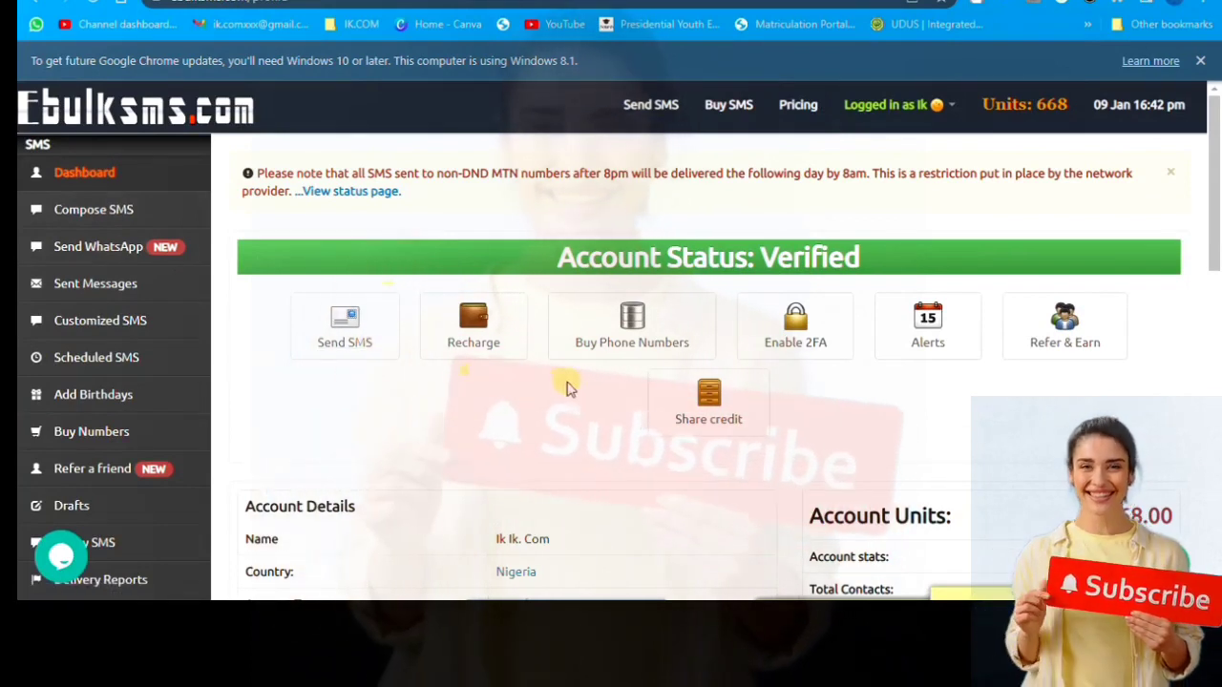
- Open Refer & Earn and scroll through the referral signup link and share options
{"action": "left_click", "coordinate": [1059, 346]}
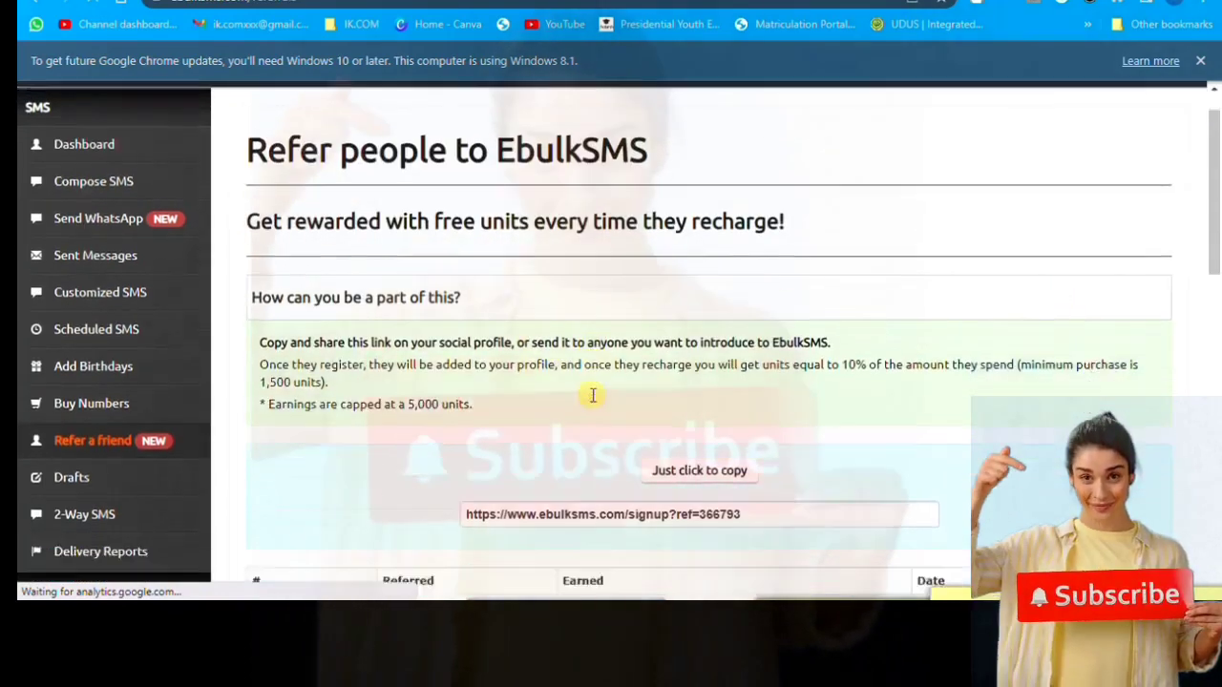
{"action": "scroll", "coordinate": [611, 391], "scroll_direction": "down", "scroll_amount": 2}
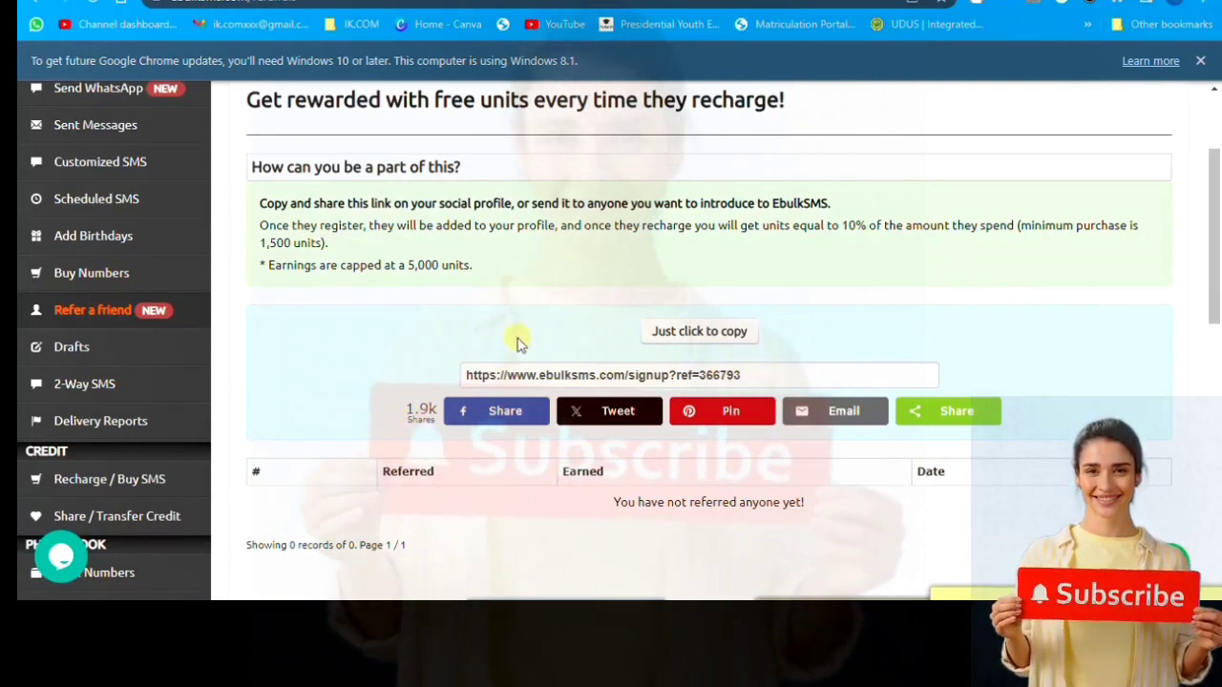
{"action": "scroll", "coordinate": [506, 339], "scroll_direction": "up", "scroll_amount": 2}
{"action": "scroll", "coordinate": [109, 191], "scroll_direction": "up", "scroll_amount": 1}
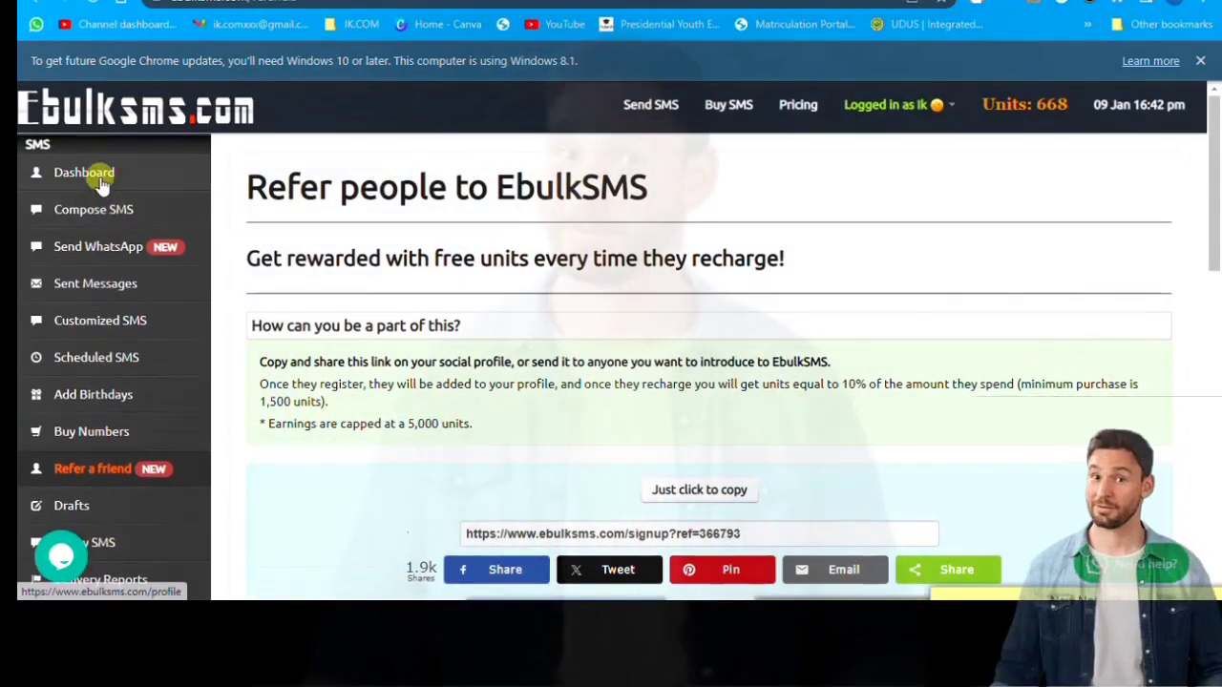
- Start a new SMS from the Dashboard and pick 'ik.com' as the sender name
{"action": "left_click", "coordinate": [101, 181]}
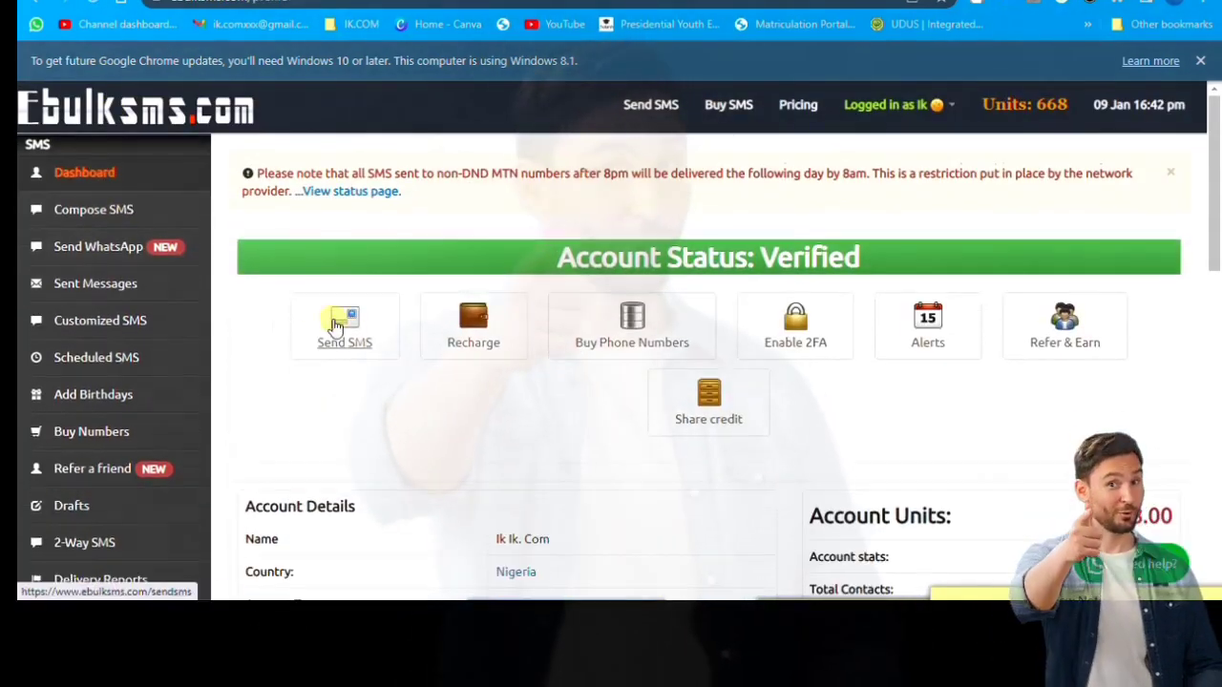
{"action": "left_click", "coordinate": [347, 328]}
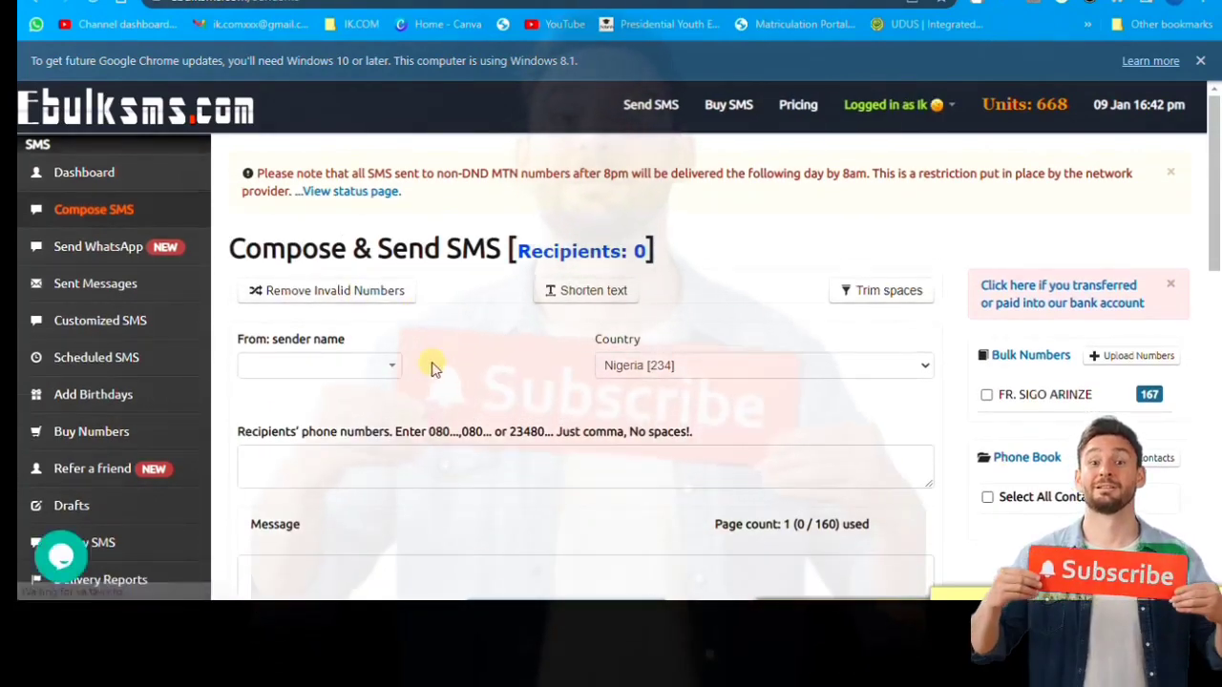
{"action": "scroll", "coordinate": [372, 307], "scroll_direction": "down", "scroll_amount": 1}
{"action": "left_click", "coordinate": [355, 285]}
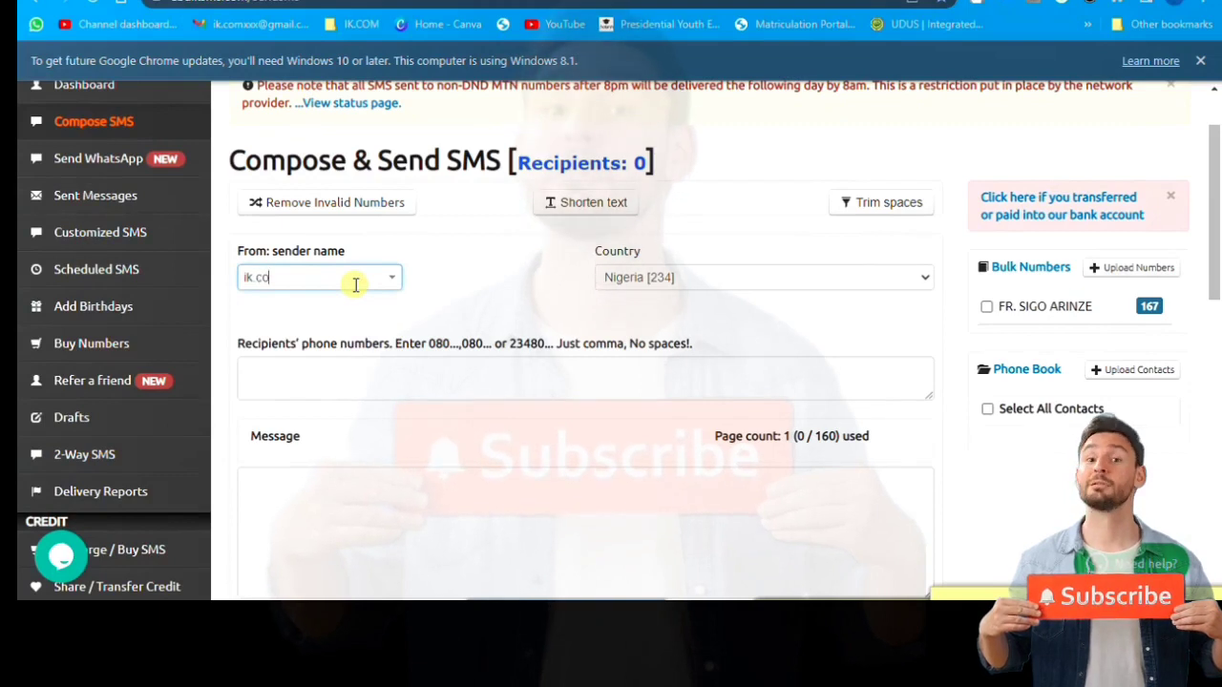
- Enter the two recipient phone numbers in the Recipients box, comma-separated with no spaces
{"action": "left_click", "coordinate": [371, 371]}
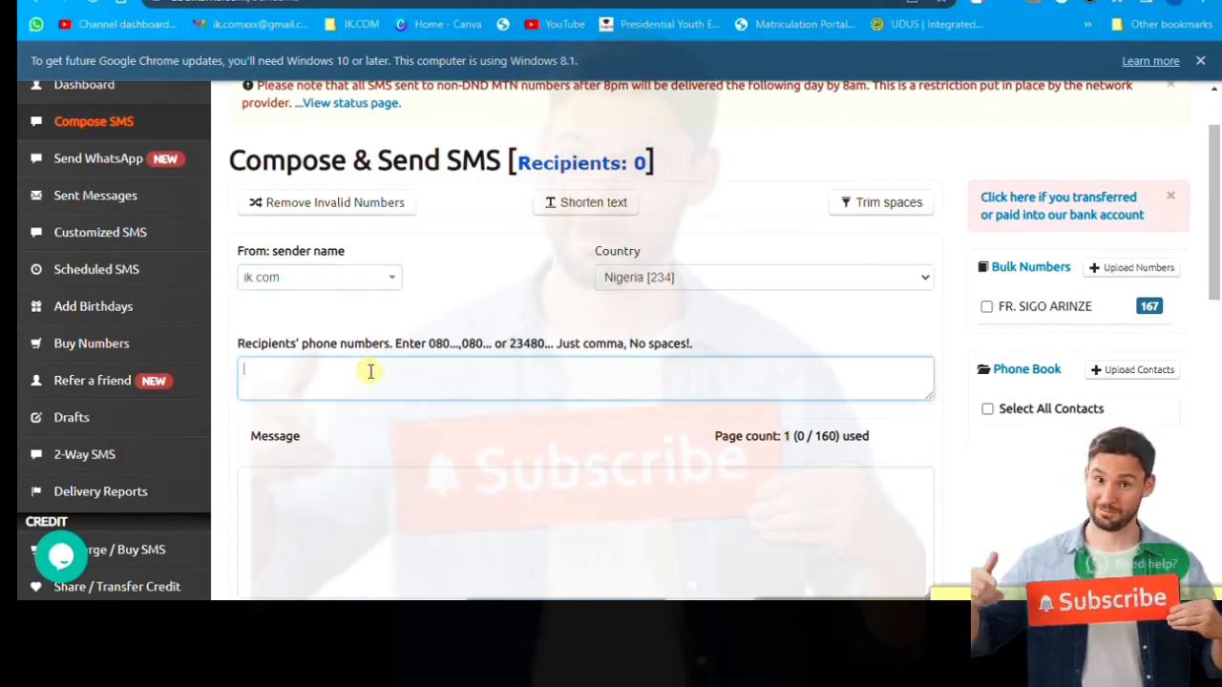
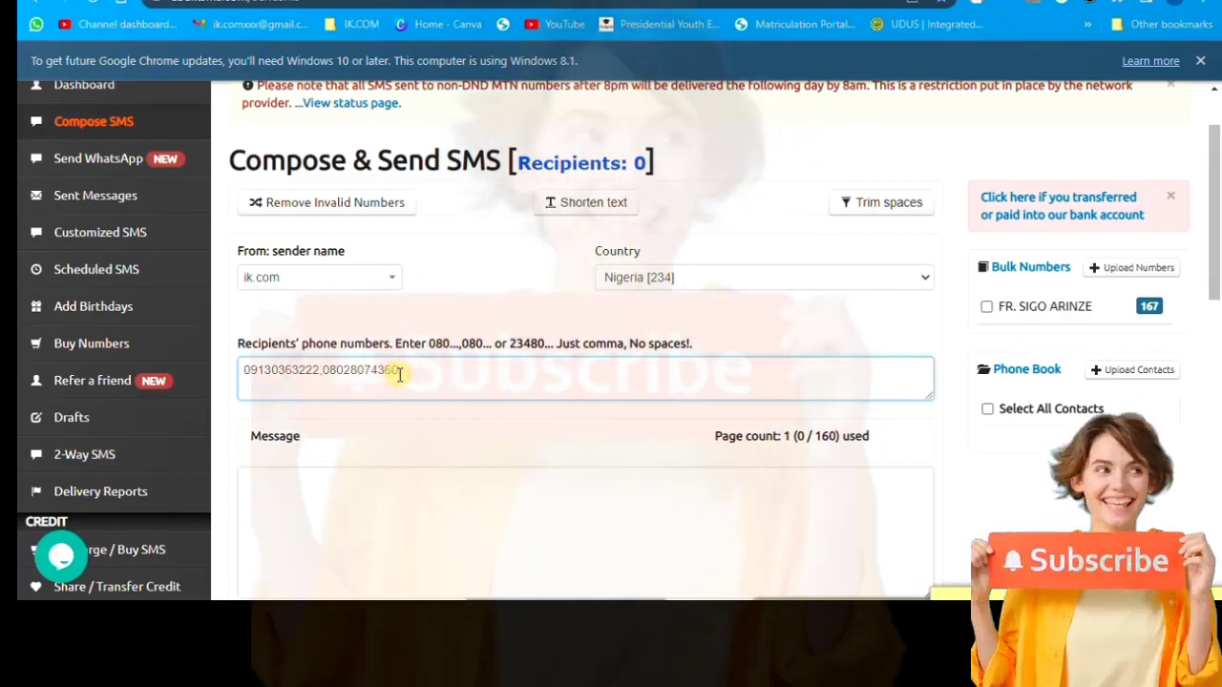
- Write 'Thanks alot for watching, Please remember to Subscribe' in the Message box
{"action": "left_click", "coordinate": [291, 496]}
{"action": "type", "text": "anks alot"}
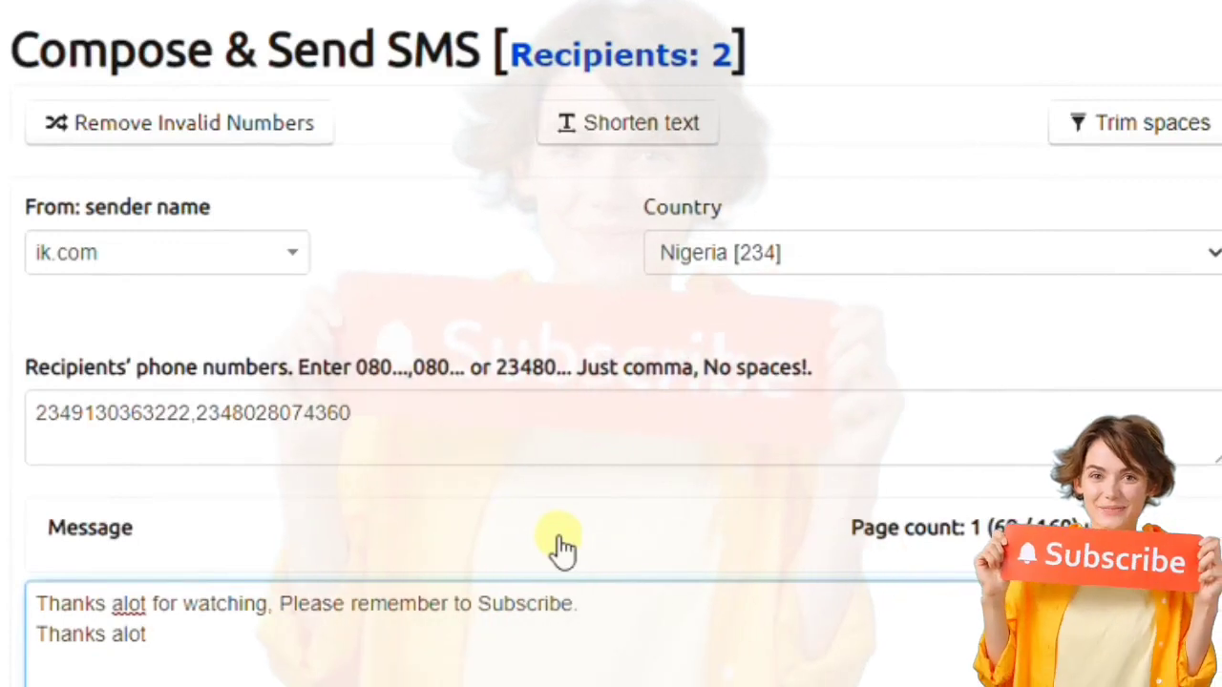
{"action": "scroll", "coordinate": [281, 472], "scroll_direction": "down", "scroll_amount": 5}
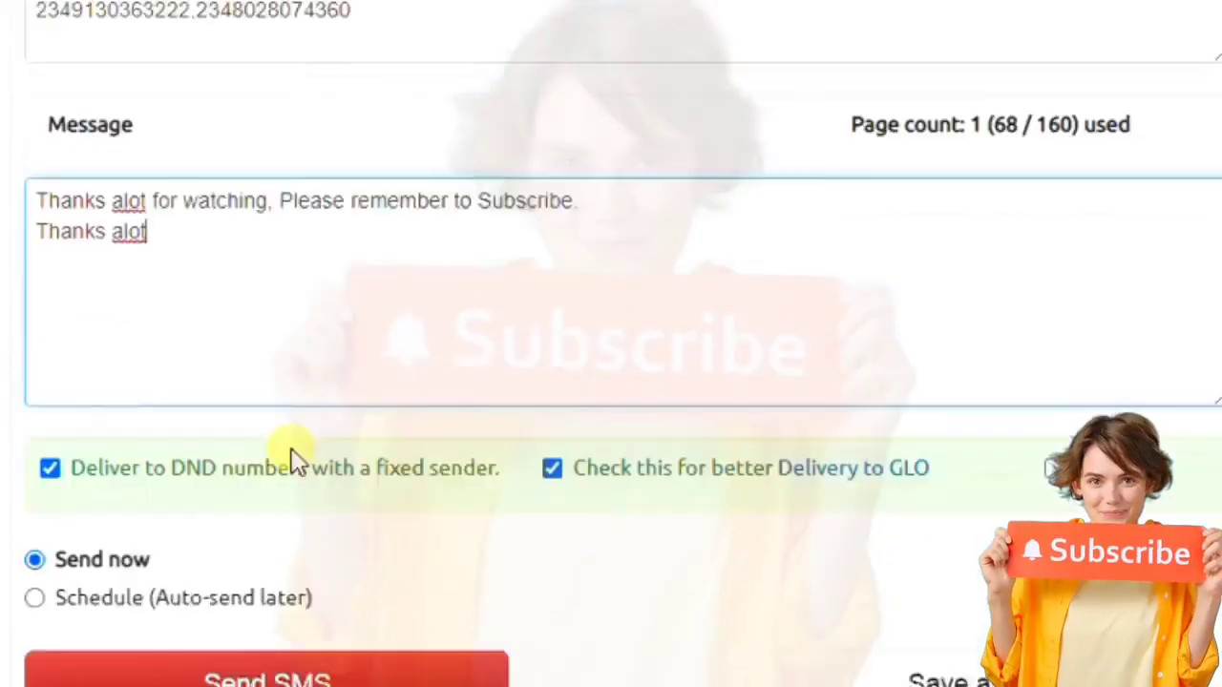
{"action": "scroll", "coordinate": [293, 349], "scroll_direction": "up", "scroll_amount": 2}
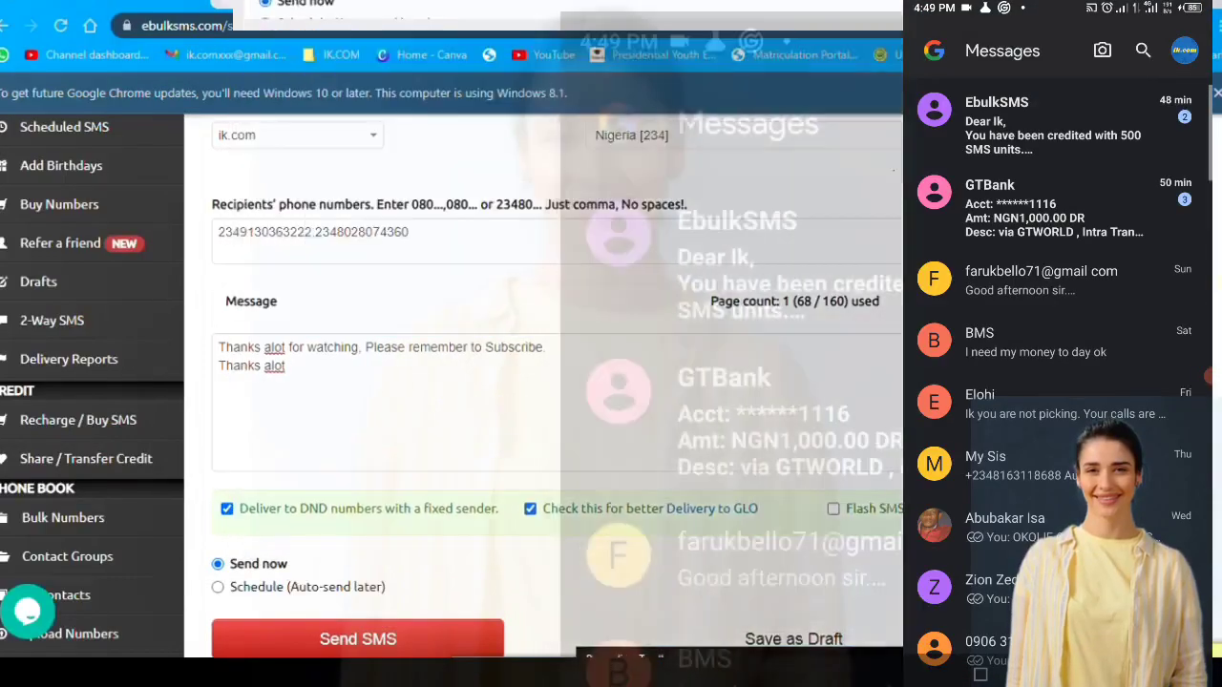
{"action": "scroll", "coordinate": [547, 393], "scroll_direction": "down", "scroll_amount": 1}
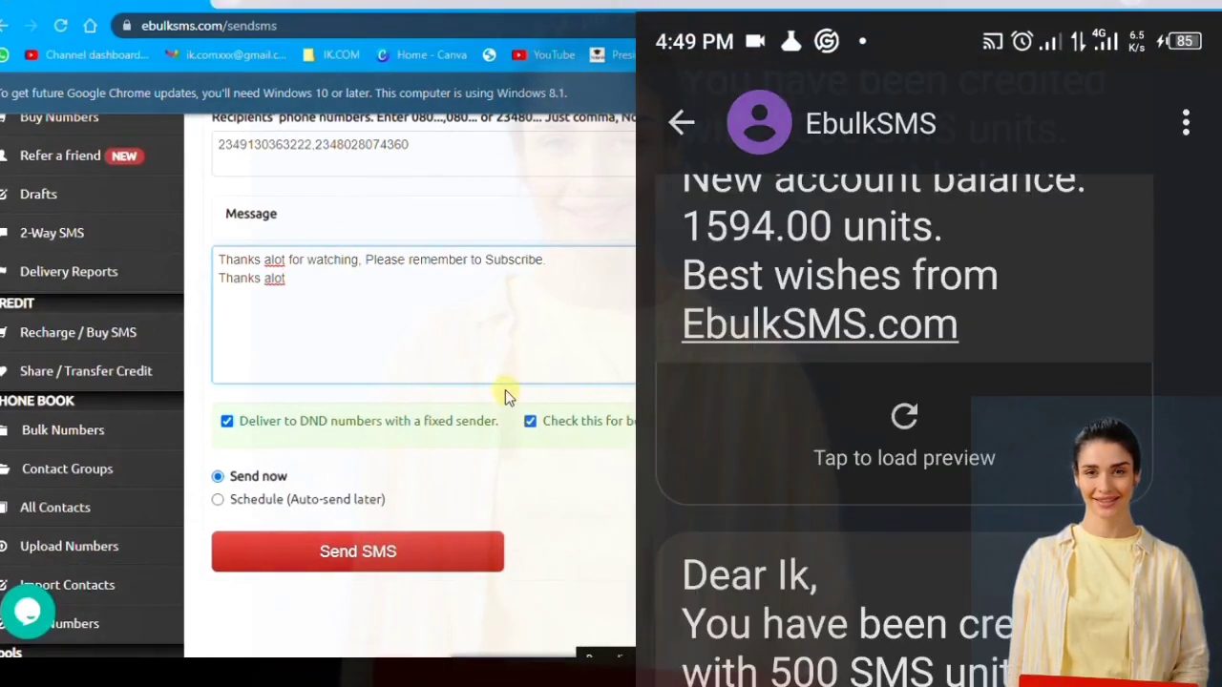
{"action": "scroll", "coordinate": [479, 487], "scroll_direction": "up", "scroll_amount": 2}
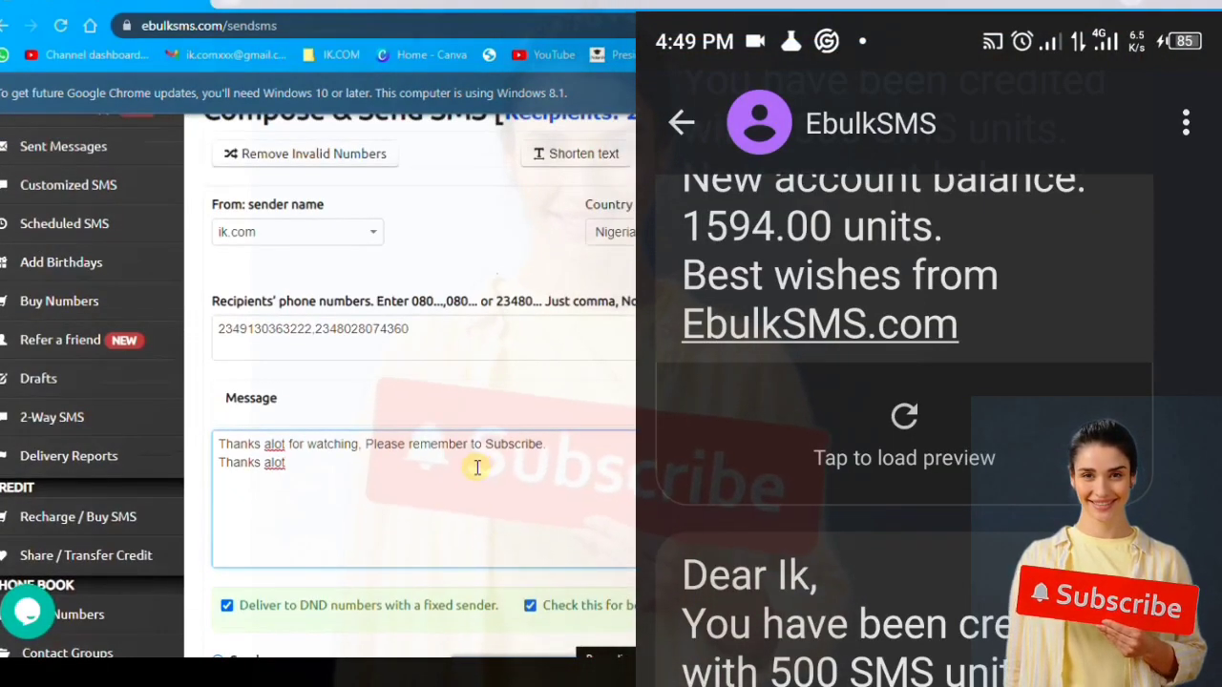
{"action": "scroll", "coordinate": [372, 496], "scroll_direction": "down", "scroll_amount": 3}
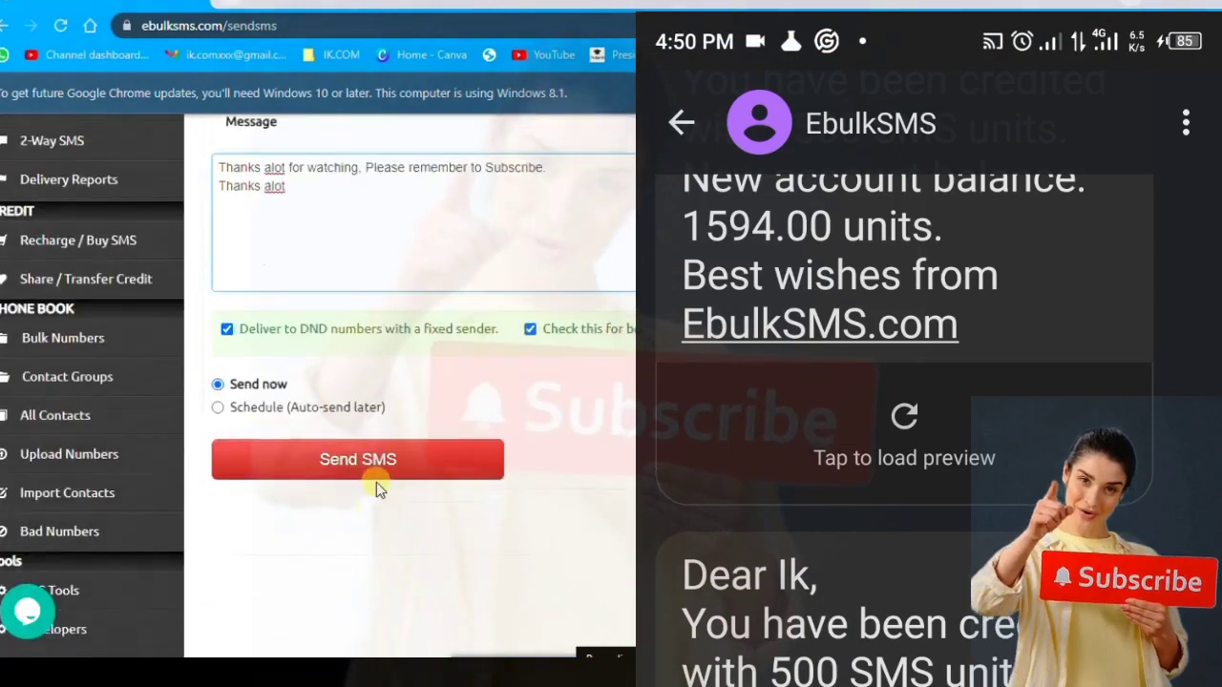
- Send the SMS to both recipients, check the success notice, and open Delivery Reports
{"action": "left_click", "coordinate": [377, 462]}
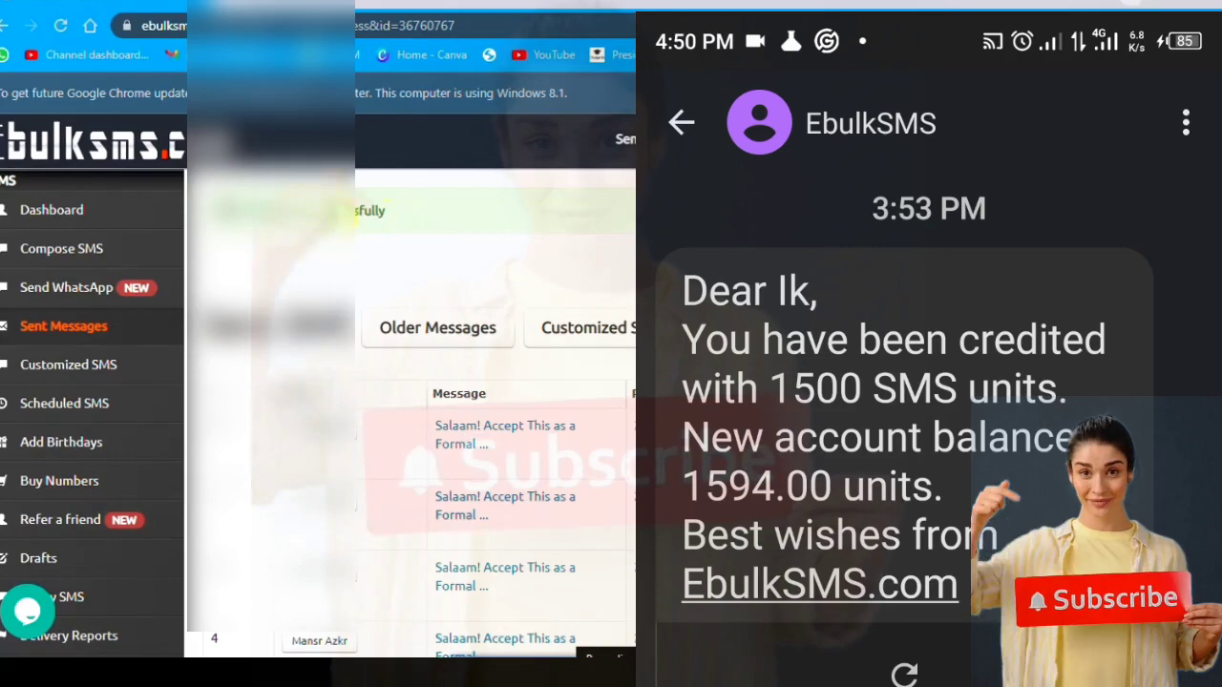
{"action": "double_click", "coordinate": [417, 214]}
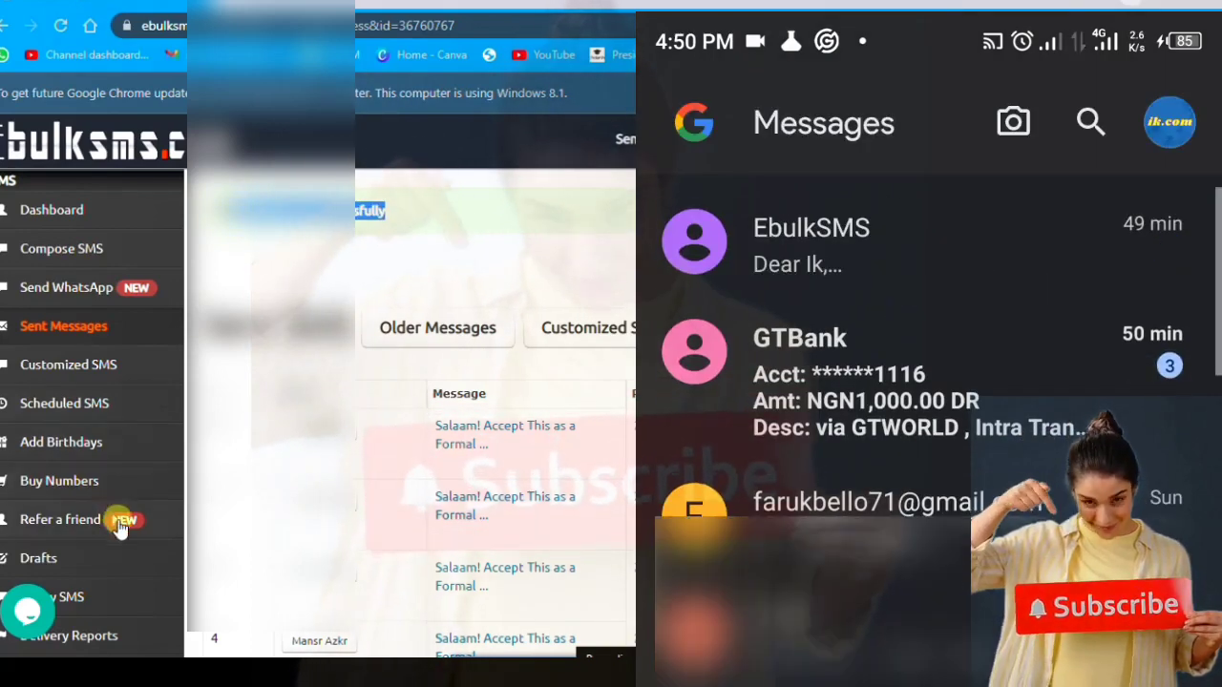
{"action": "scroll", "coordinate": [124, 478], "scroll_direction": "down", "scroll_amount": 2}
{"action": "left_click", "coordinate": [118, 463]}
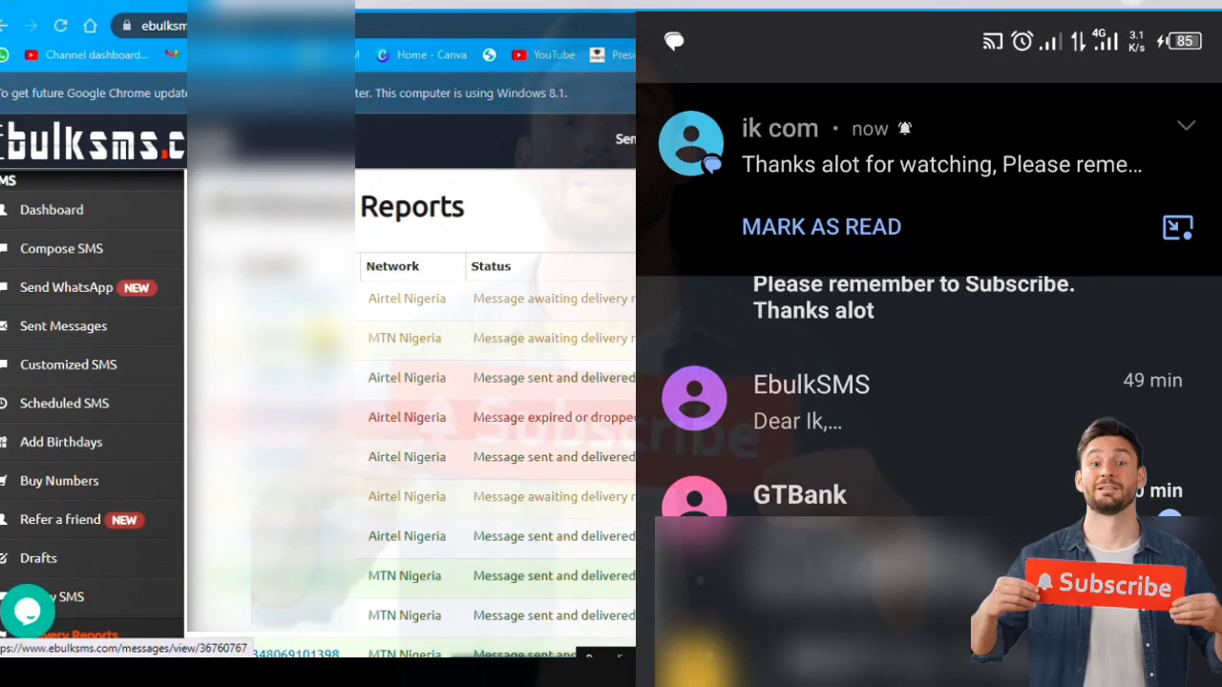
- On the phone, open the 'Thanks alot for watching' message from ik com in Messages
{"action": "left_click", "coordinate": [941, 164]}
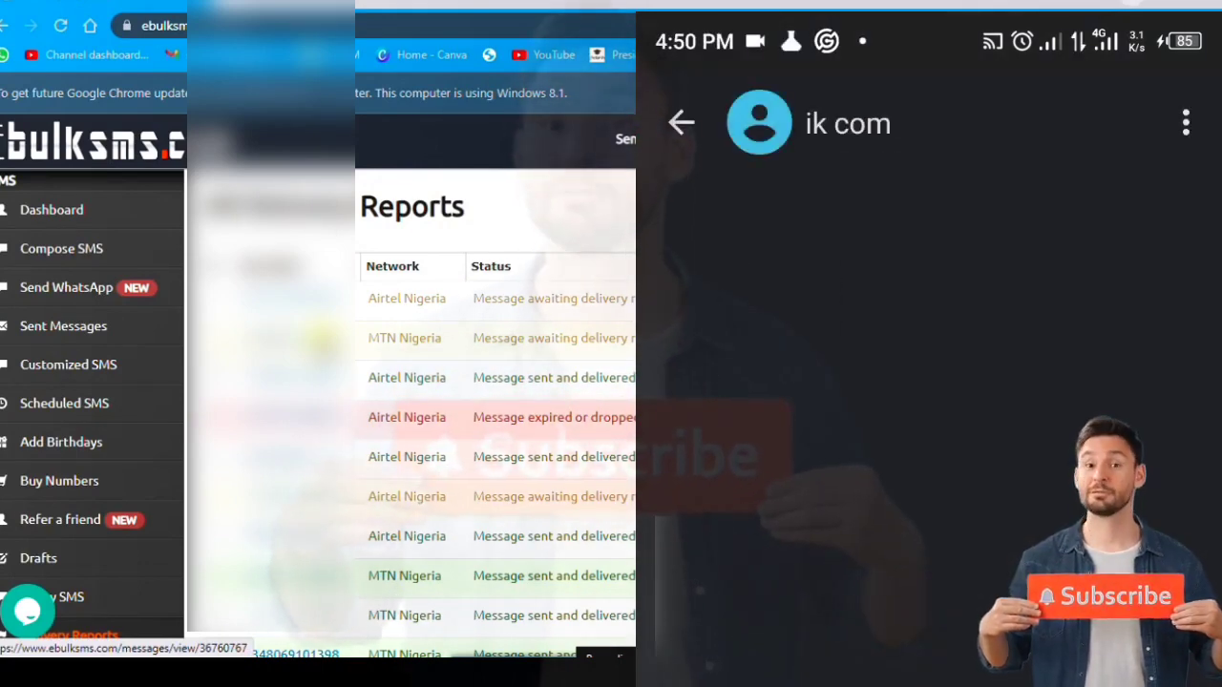
{"action": "left_click", "coordinate": [706, 115]}
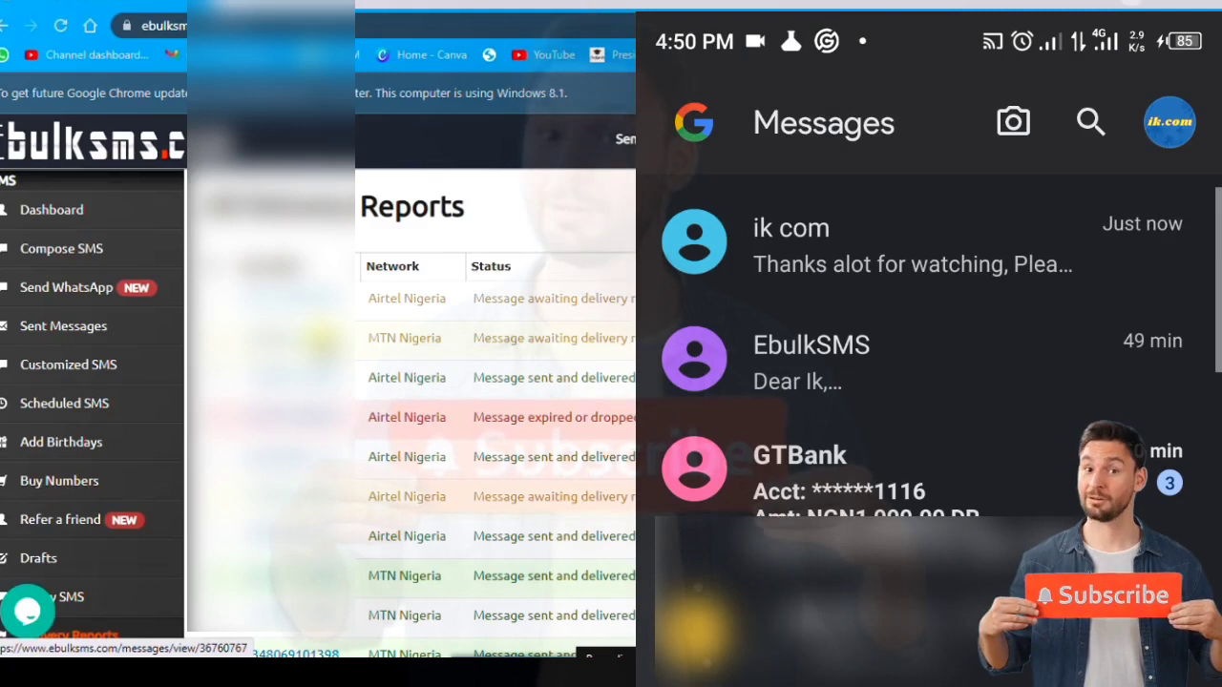
{"action": "left_click", "coordinate": [1003, 254]}
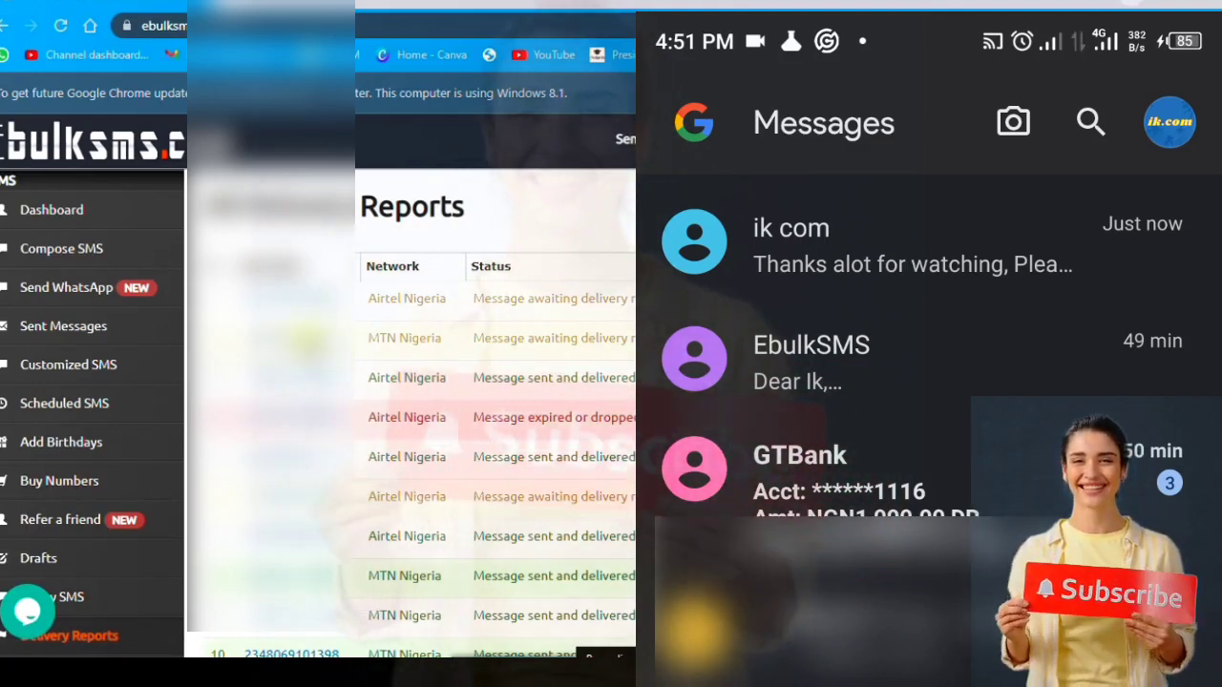
- Scroll through the Delivery Reports rows for the sent message
{"action": "scroll", "coordinate": [397, 355], "scroll_direction": "down", "scroll_amount": 10}
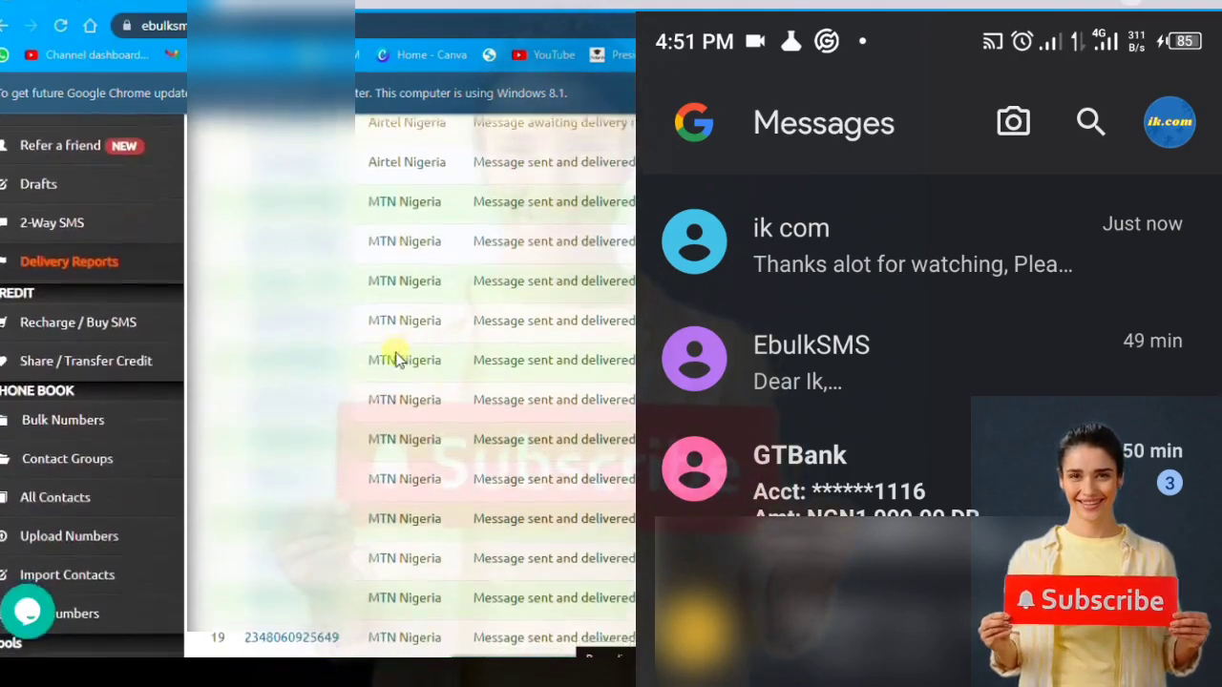
{"action": "scroll", "coordinate": [397, 355], "scroll_direction": "down", "scroll_amount": 10}
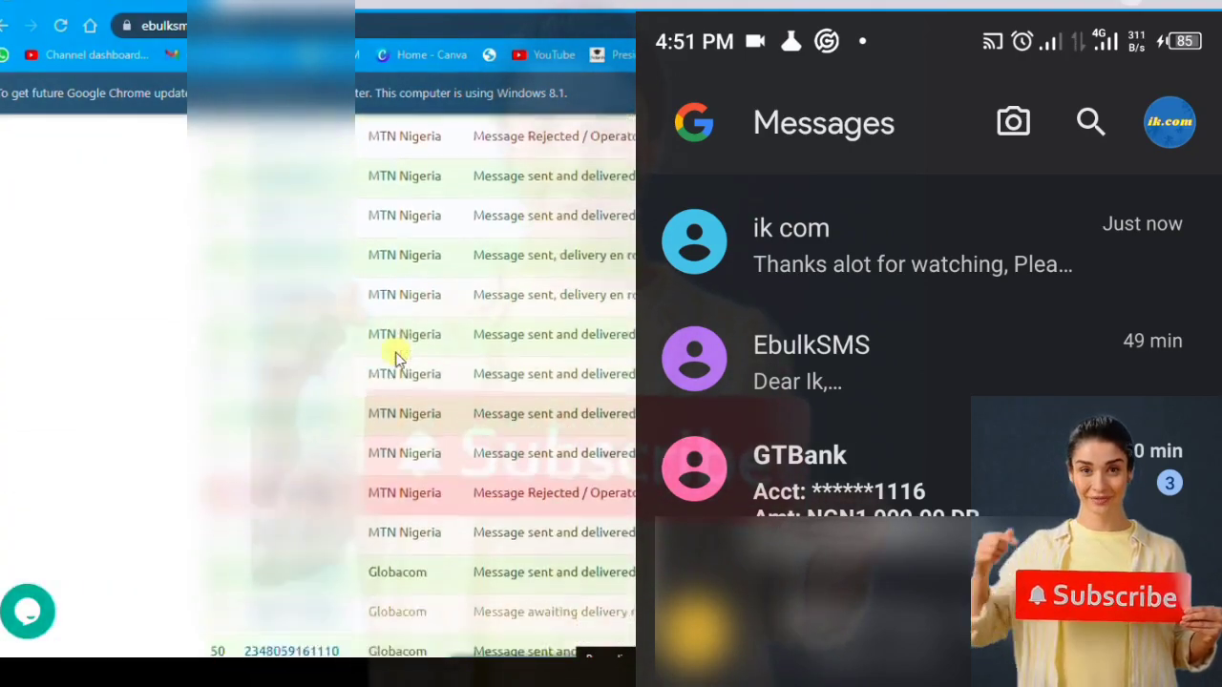
{"action": "scroll", "coordinate": [397, 355], "scroll_direction": "up", "scroll_amount": 10}
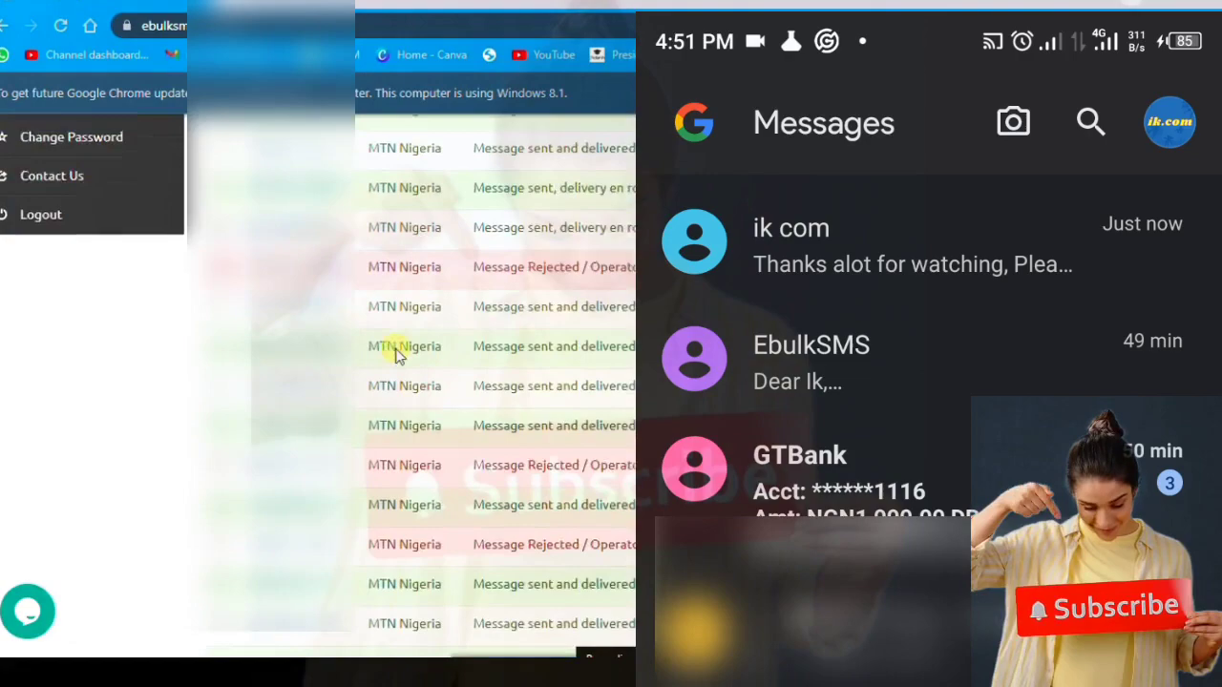
{"action": "scroll", "coordinate": [397, 354], "scroll_direction": "up", "scroll_amount": 5}
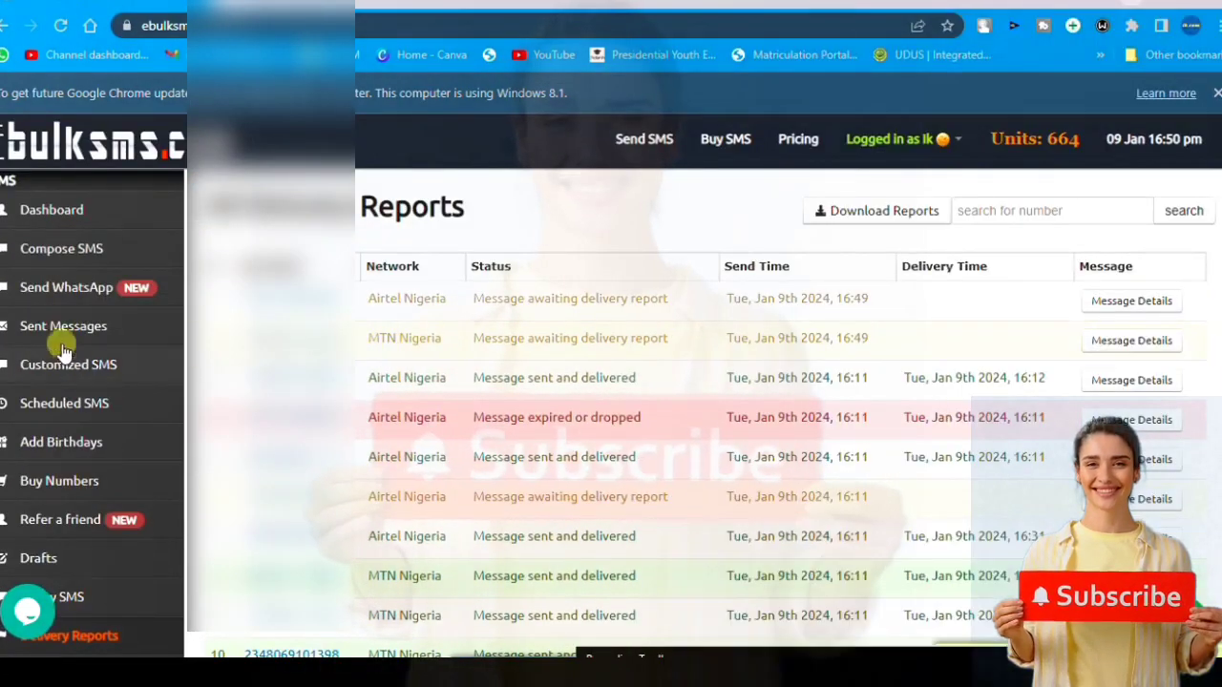
- Open the Dashboard and review the Verified account profile with 664 units remaining
{"action": "left_click", "coordinate": [65, 213]}
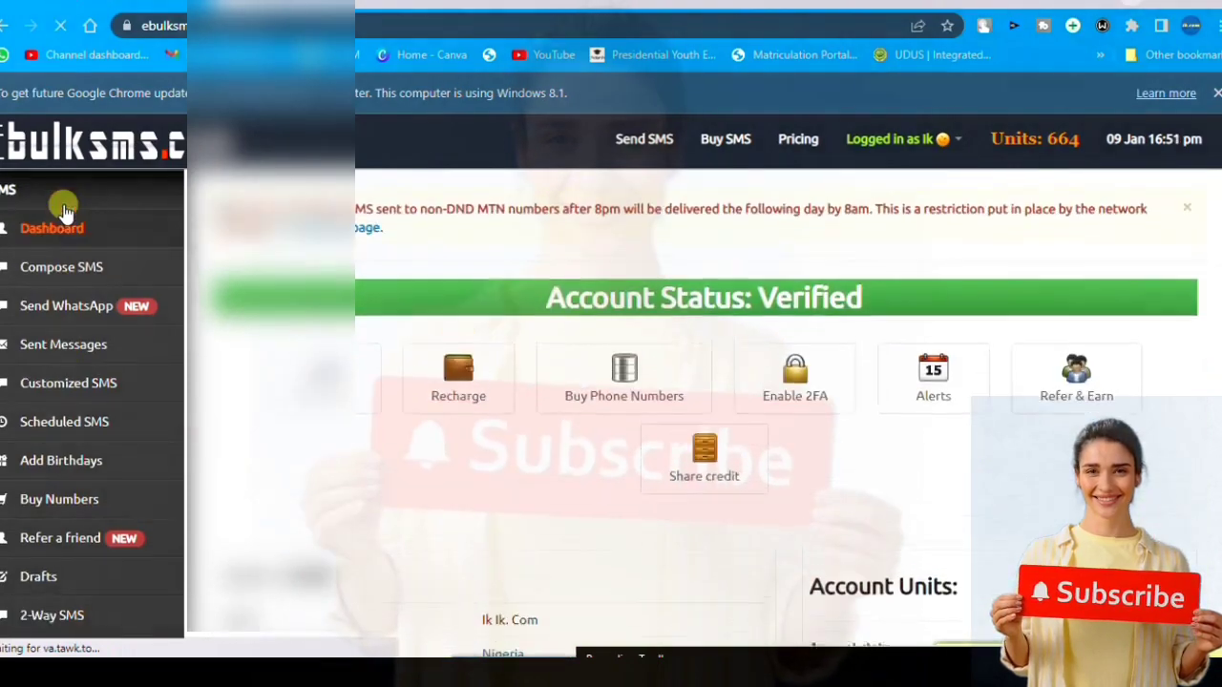
{"action": "scroll", "coordinate": [453, 370], "scroll_direction": "down", "scroll_amount": 3}
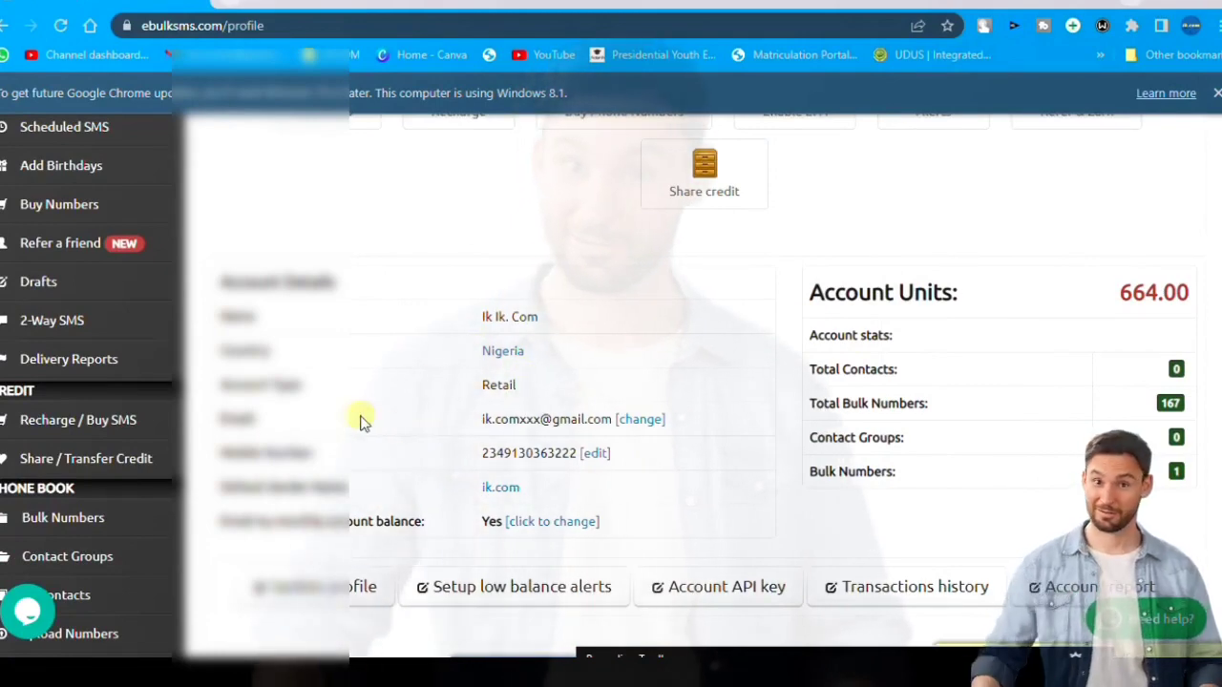
{"action": "scroll", "coordinate": [361, 418], "scroll_direction": "down", "scroll_amount": 4}
{"action": "scroll", "coordinate": [366, 417], "scroll_direction": "up", "scroll_amount": 2}
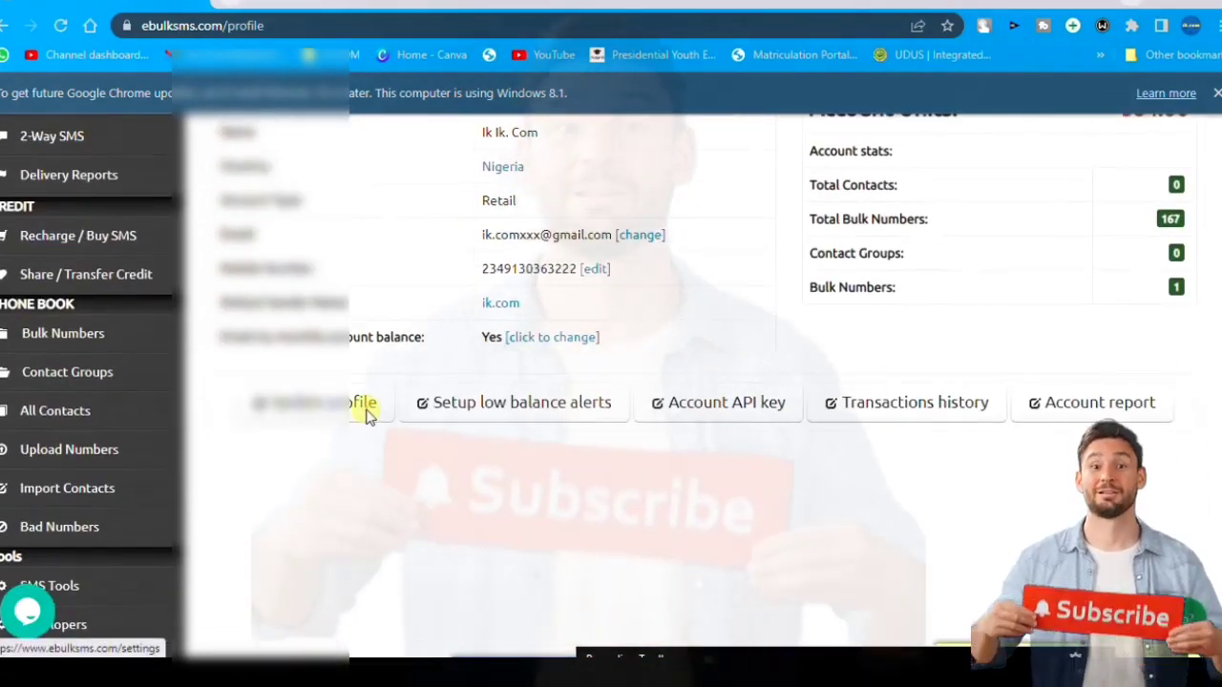
{"action": "scroll", "coordinate": [367, 417], "scroll_direction": "up", "scroll_amount": 3}
{"action": "scroll", "coordinate": [369, 414], "scroll_direction": "up", "scroll_amount": 1}
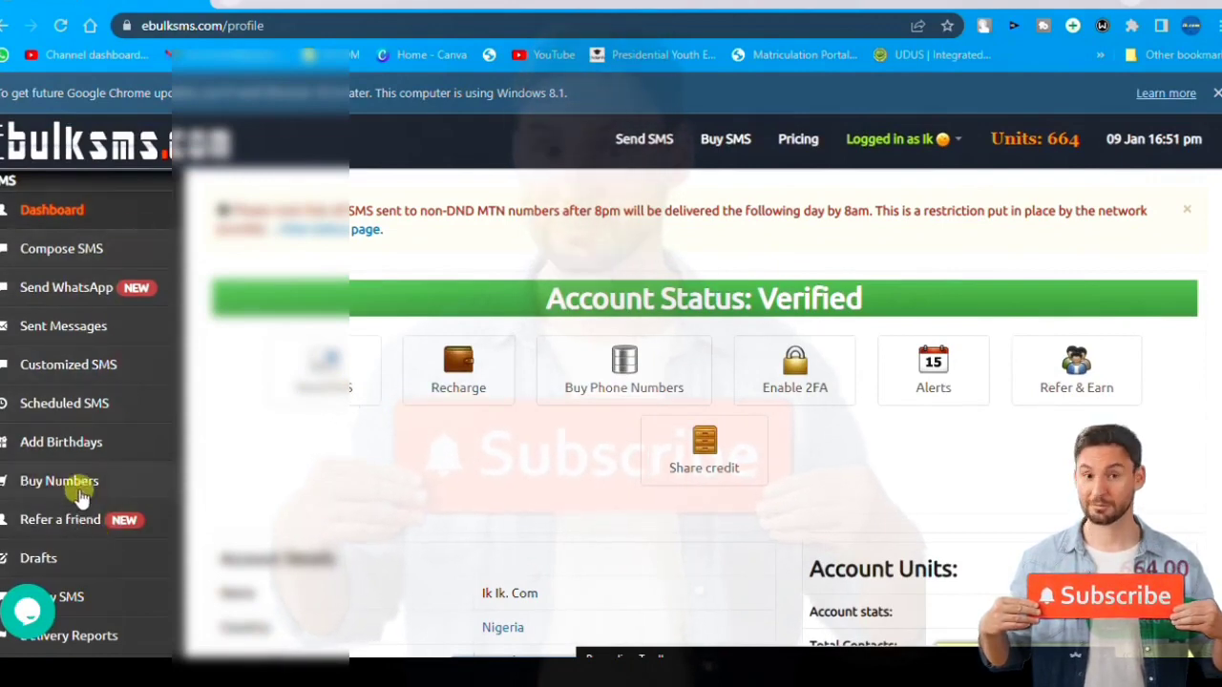
{"action": "scroll", "coordinate": [148, 448], "scroll_direction": "down", "scroll_amount": 1}
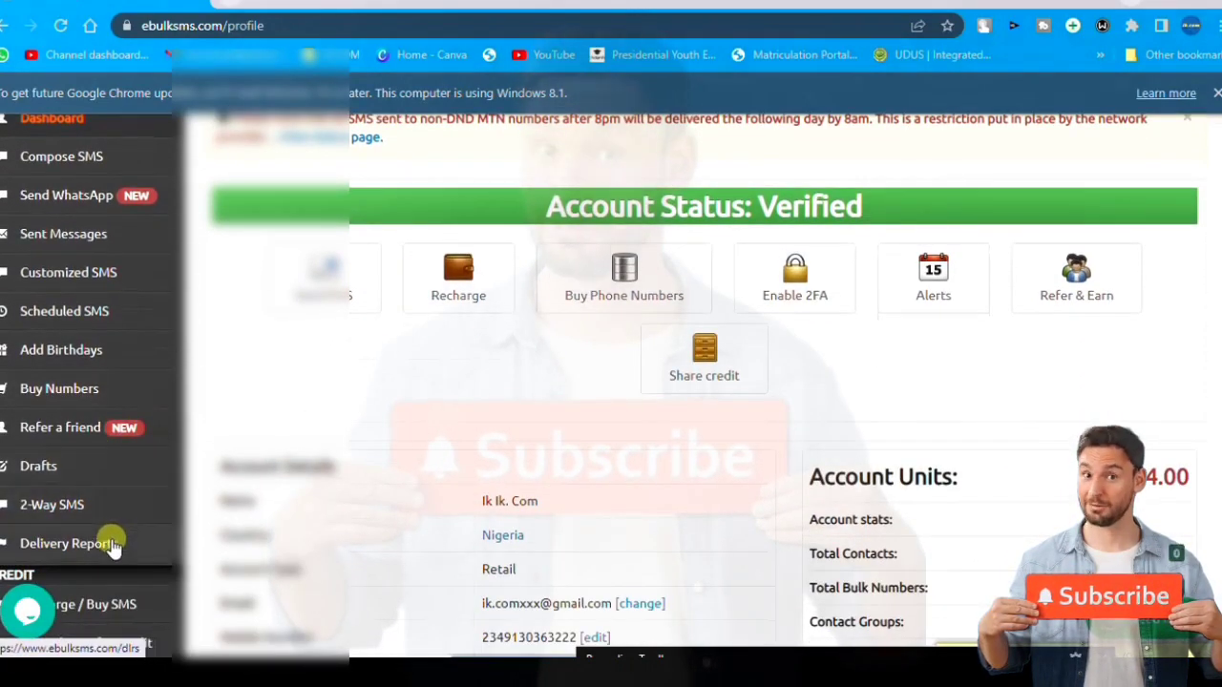